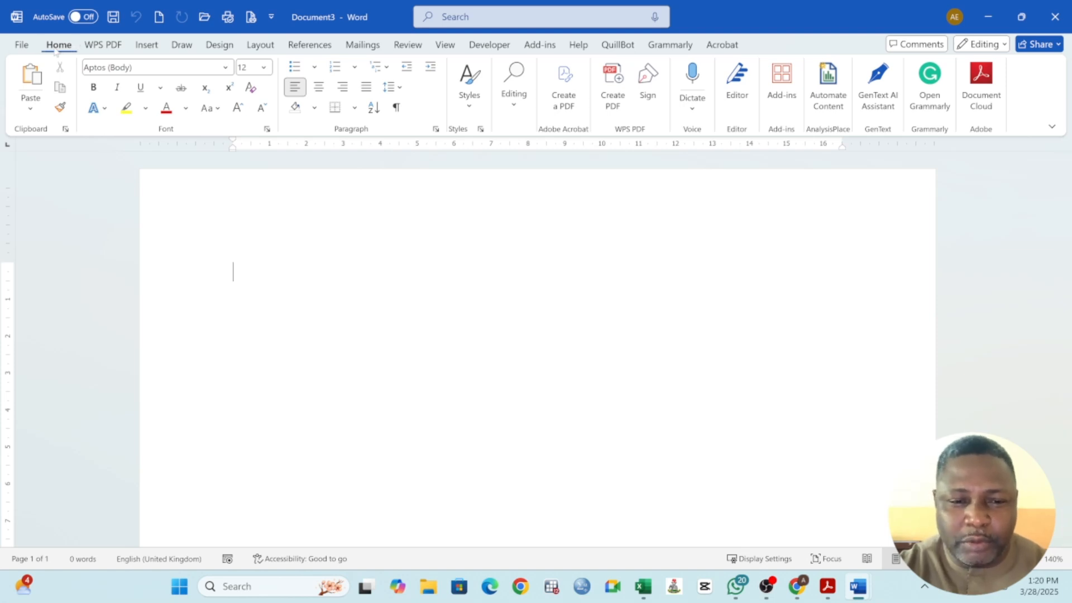
Browse the built-in header designs and insert the Facet (Even Page) header.
left_click(147, 46)
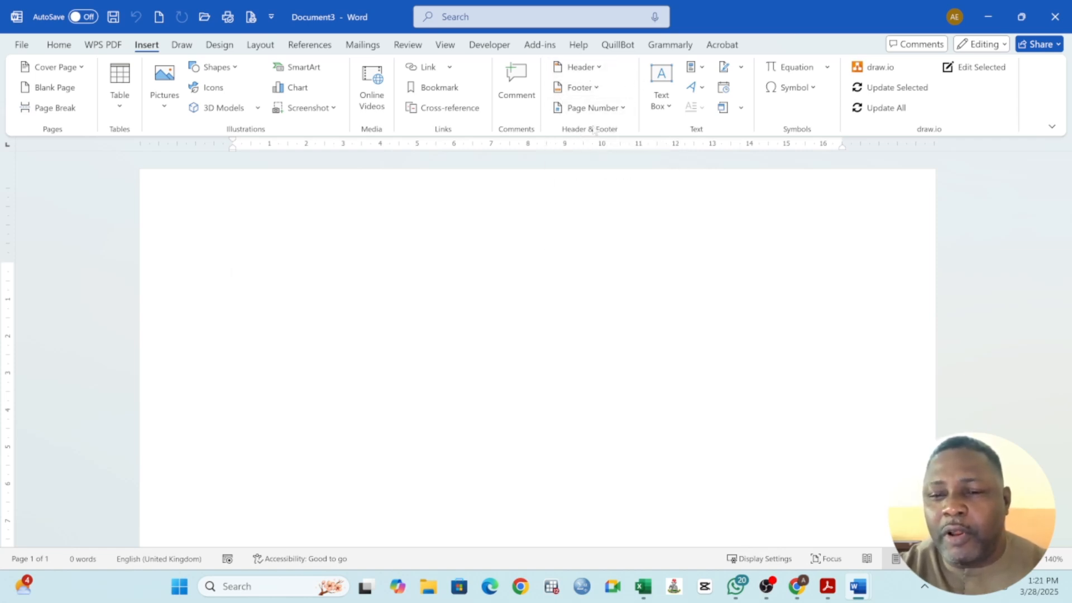
left_click(595, 74)
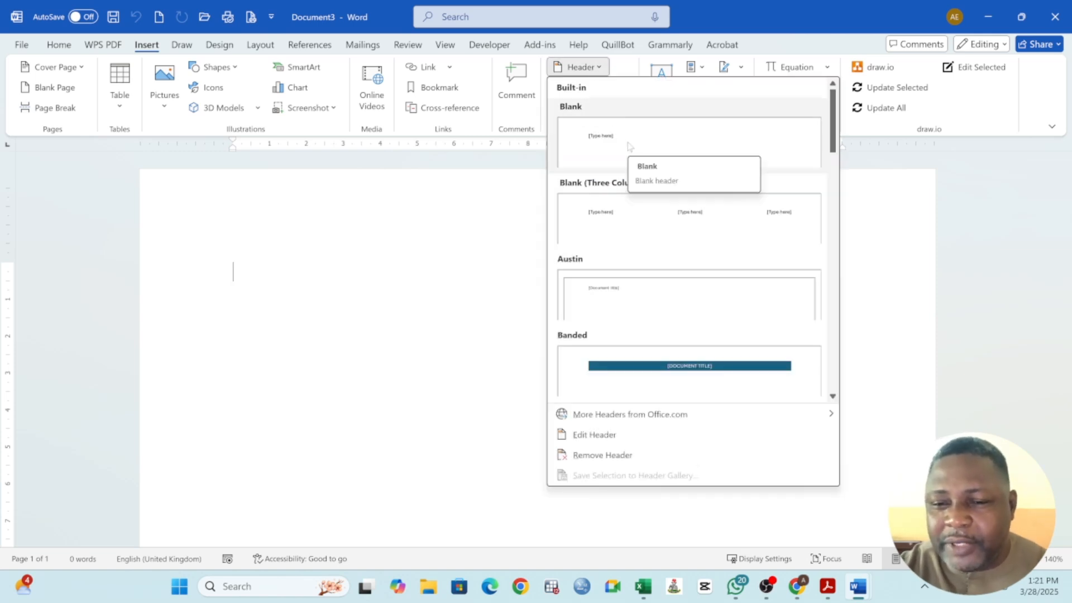
scroll(658, 327, "down", 10)
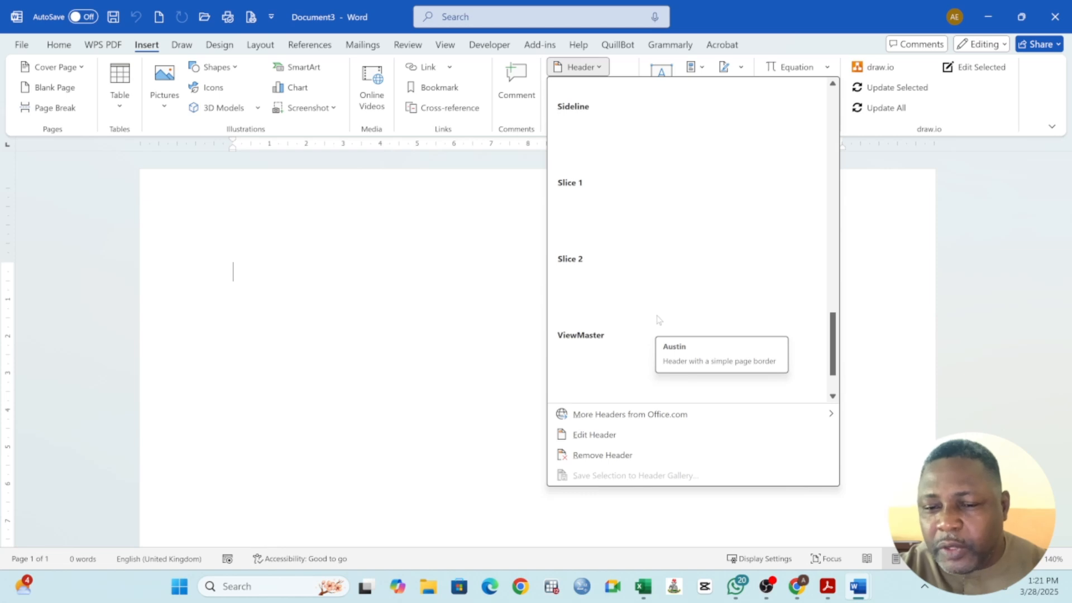
scroll(659, 320, "down", 1)
scroll(660, 301, "up", 11)
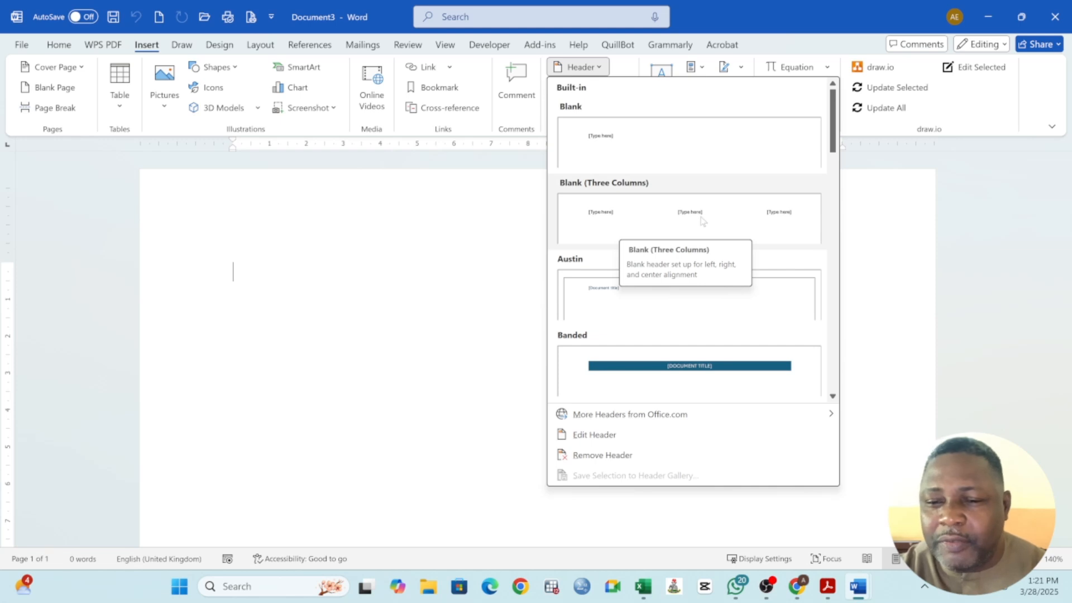
scroll(721, 215, "down", 3)
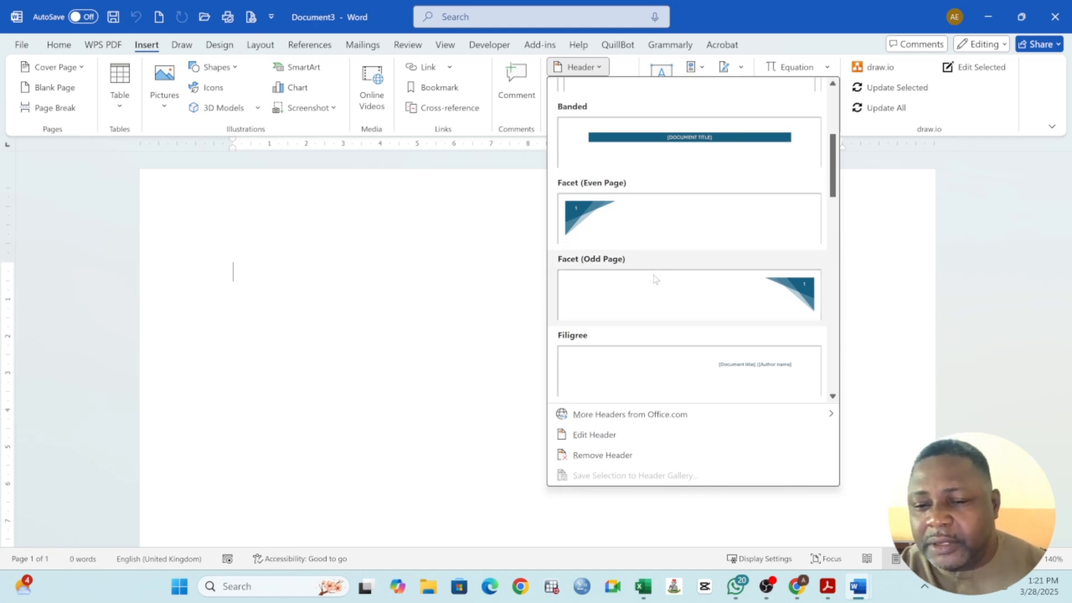
left_click(635, 235)
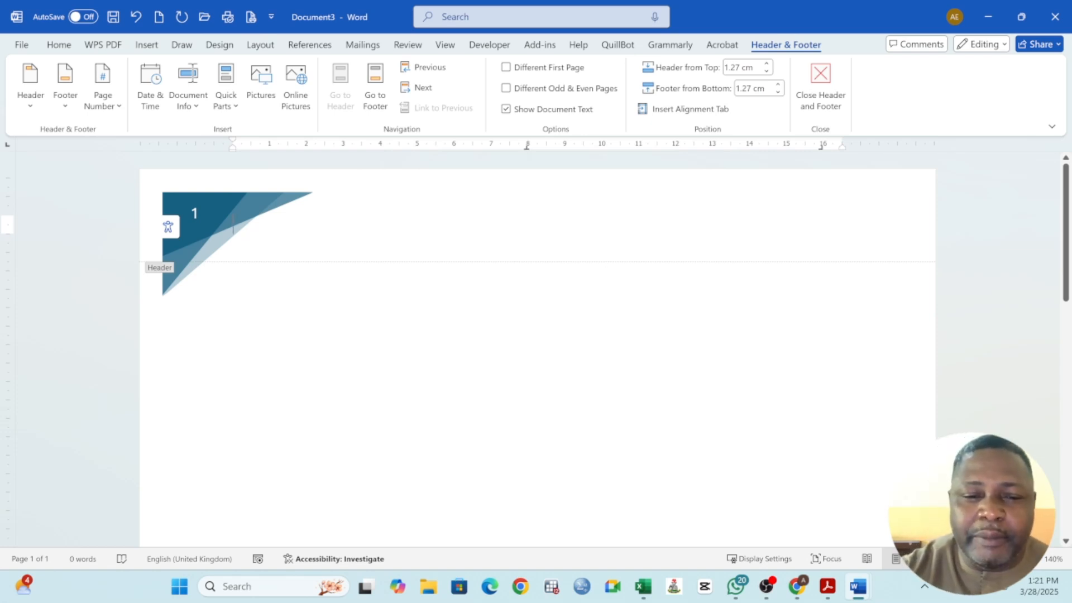
left_click(263, 260)
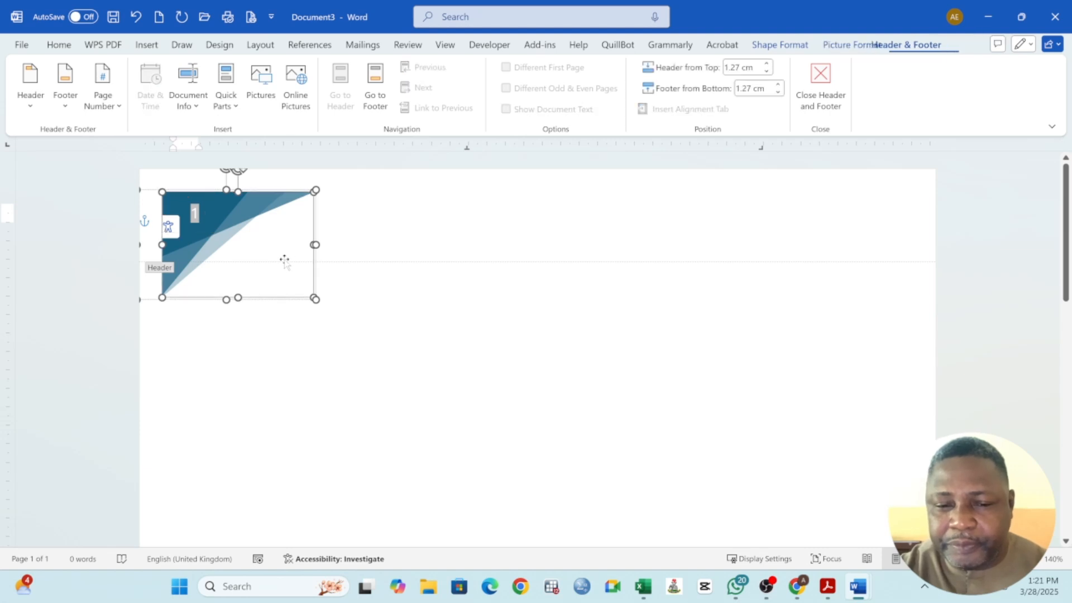
left_click(445, 216)
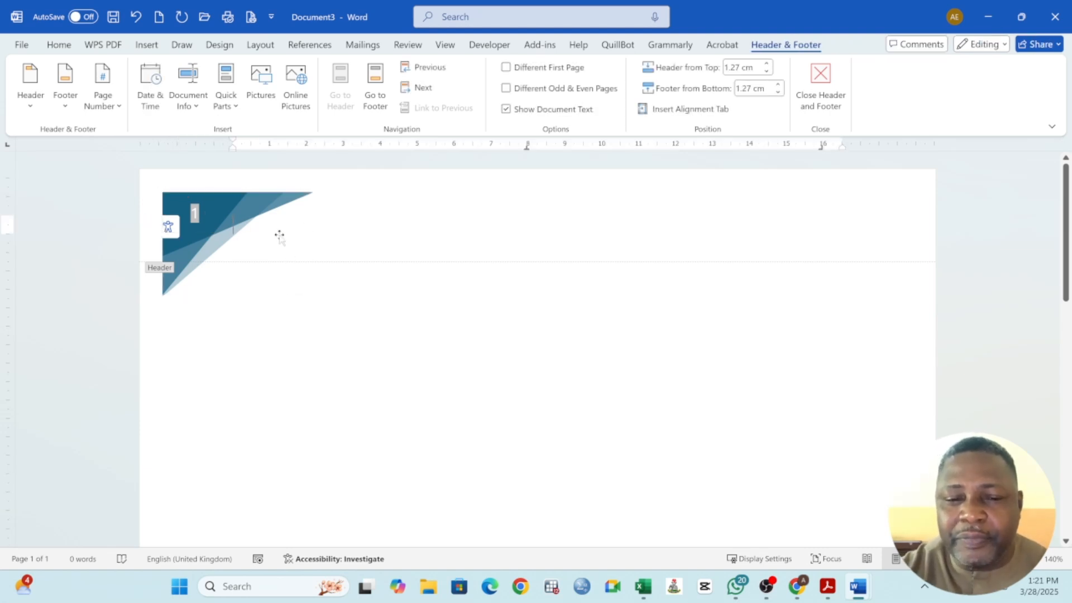
left_click(194, 213)
left_click(445, 216)
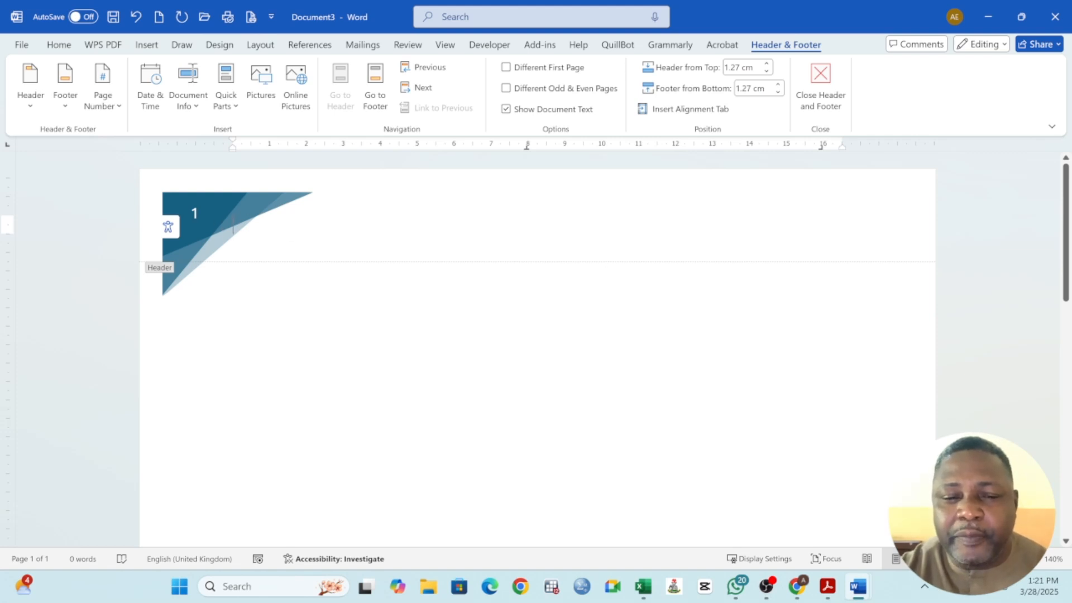
left_click(212, 220)
left_click(400, 229)
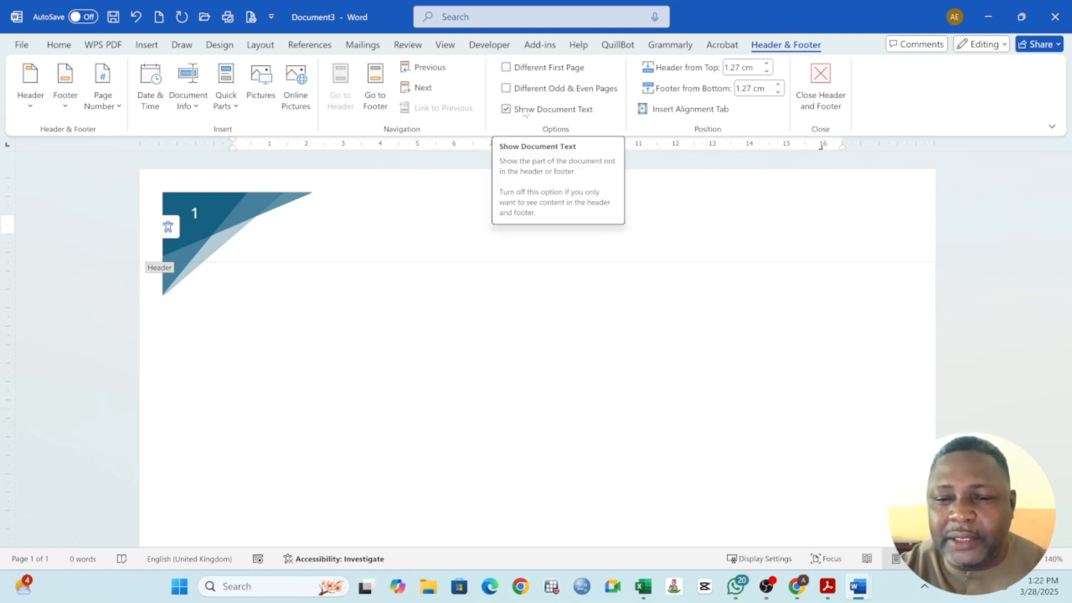
Turn off Show Document Text and try switching Different Odd & Even Pages on and off for the header.
left_click(514, 112)
left_click(506, 110)
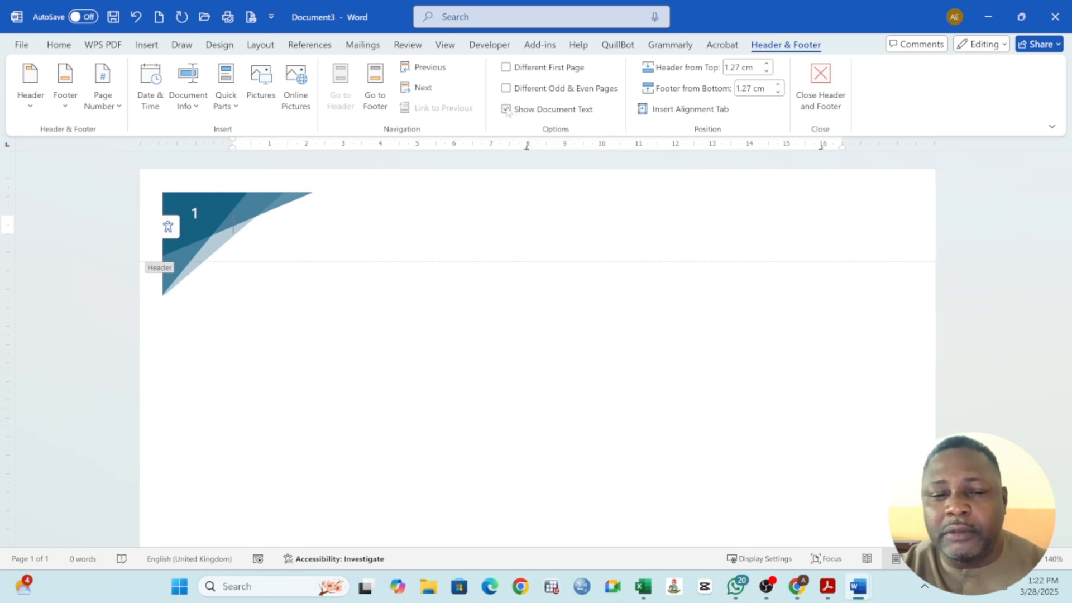
left_click(507, 110)
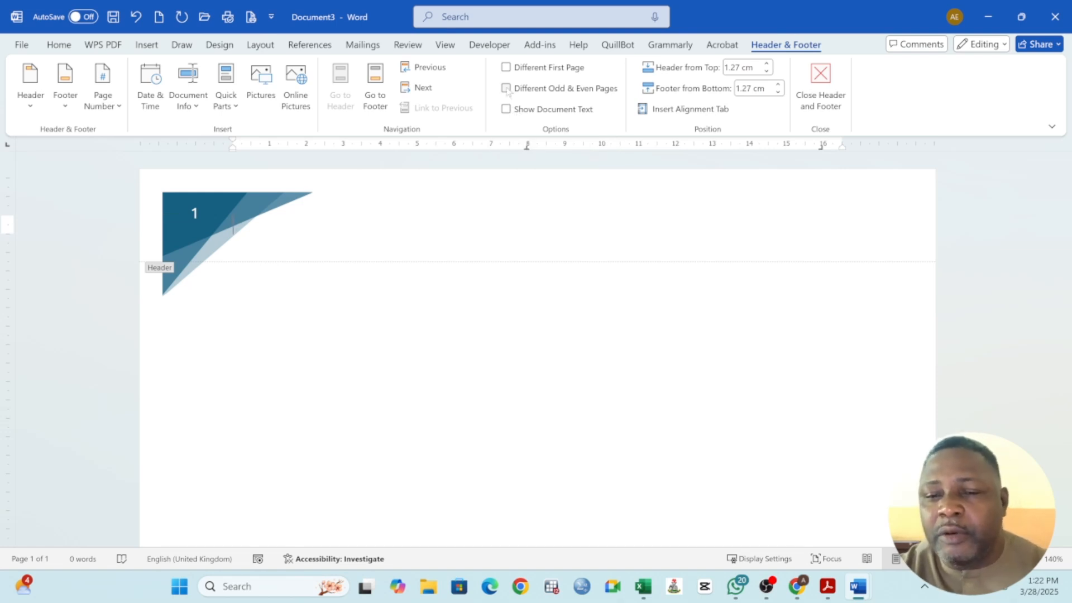
left_click(507, 89)
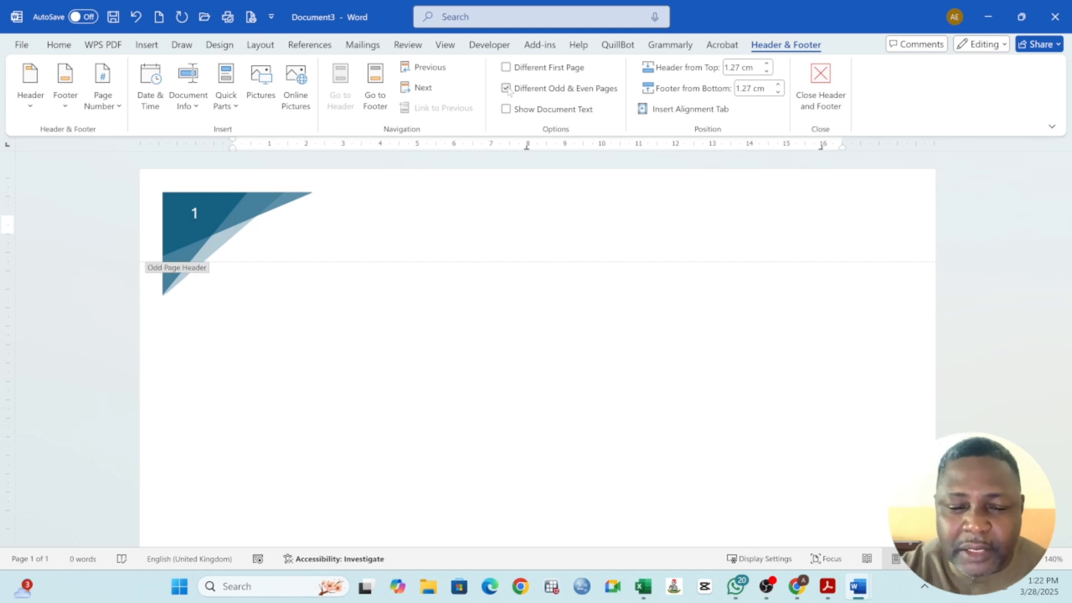
left_click(507, 89)
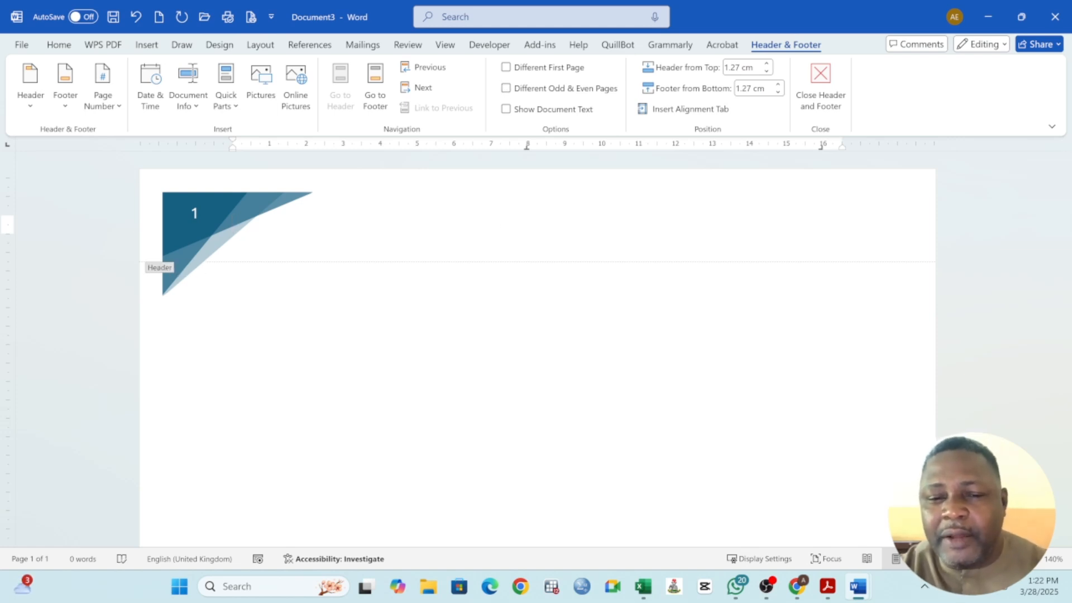
left_click(506, 89)
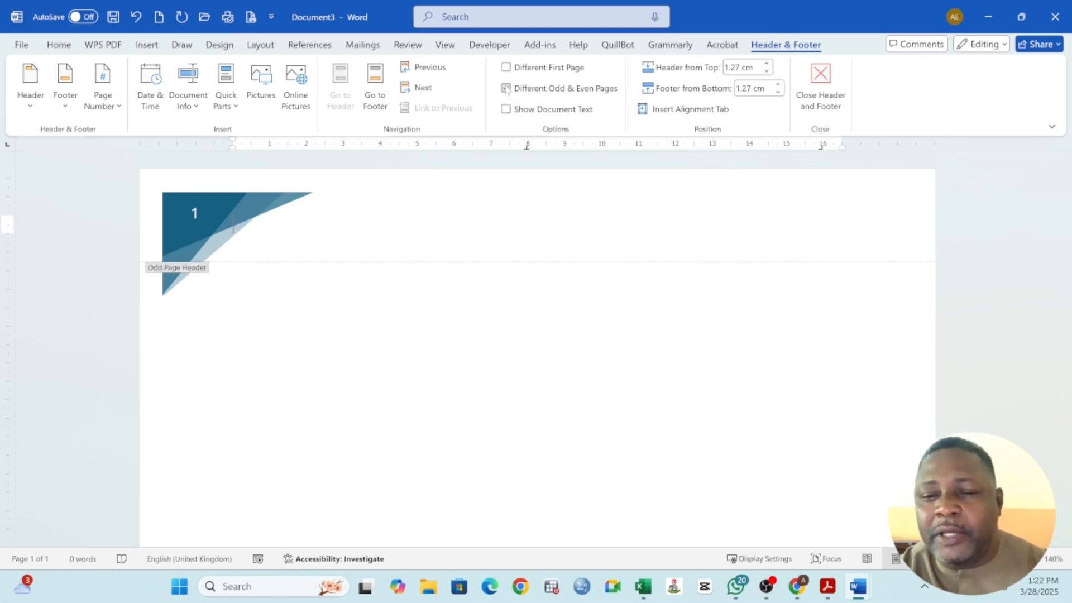
left_click(506, 88)
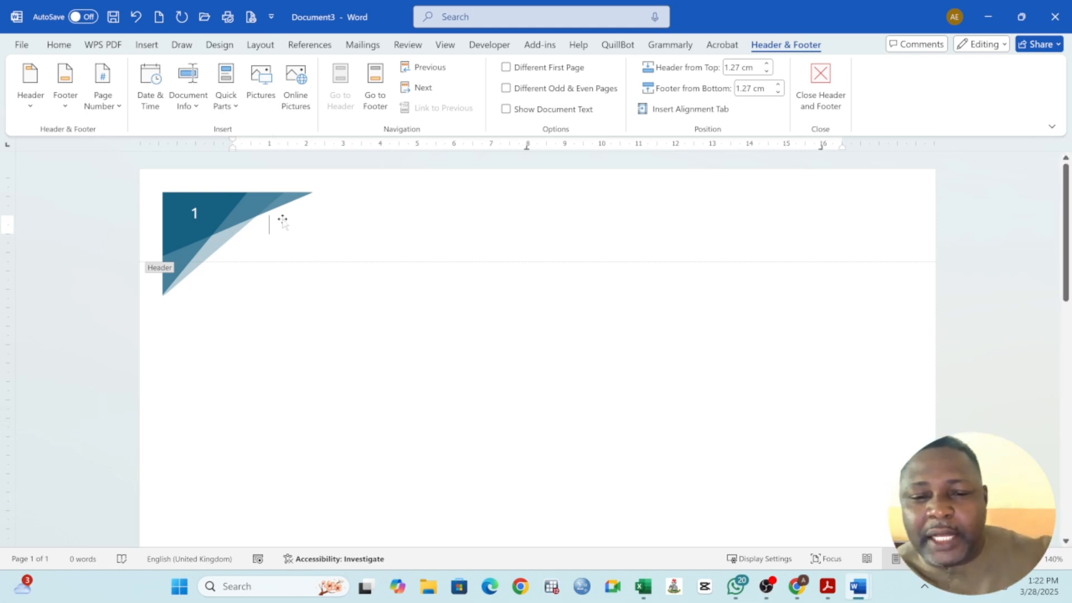
Try to enter test text in the header and delete the translucent layers of its Facet graphic.
left_click(266, 223)
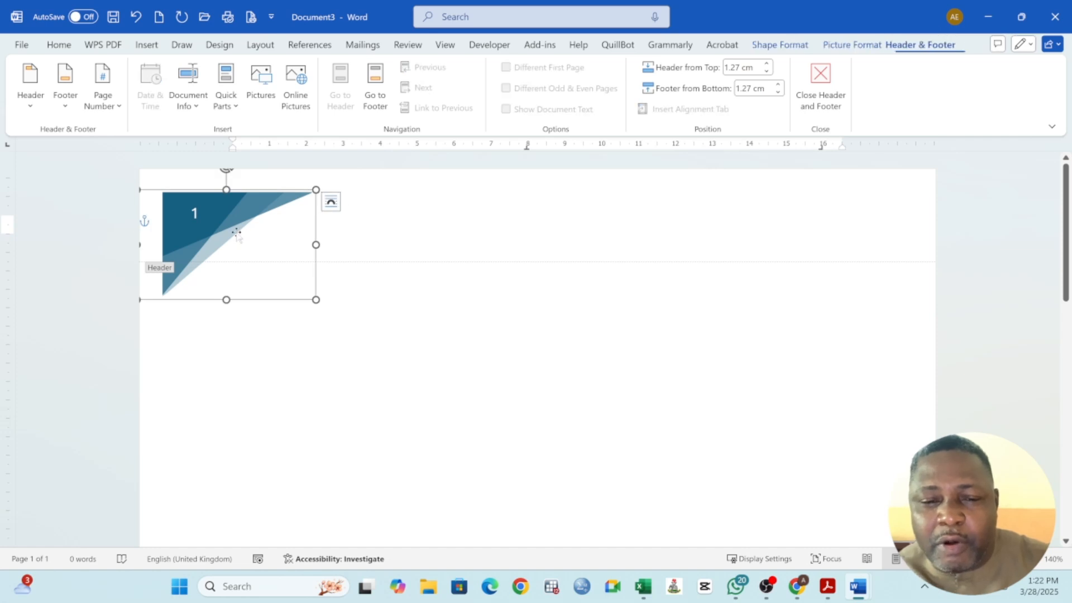
left_click(251, 249)
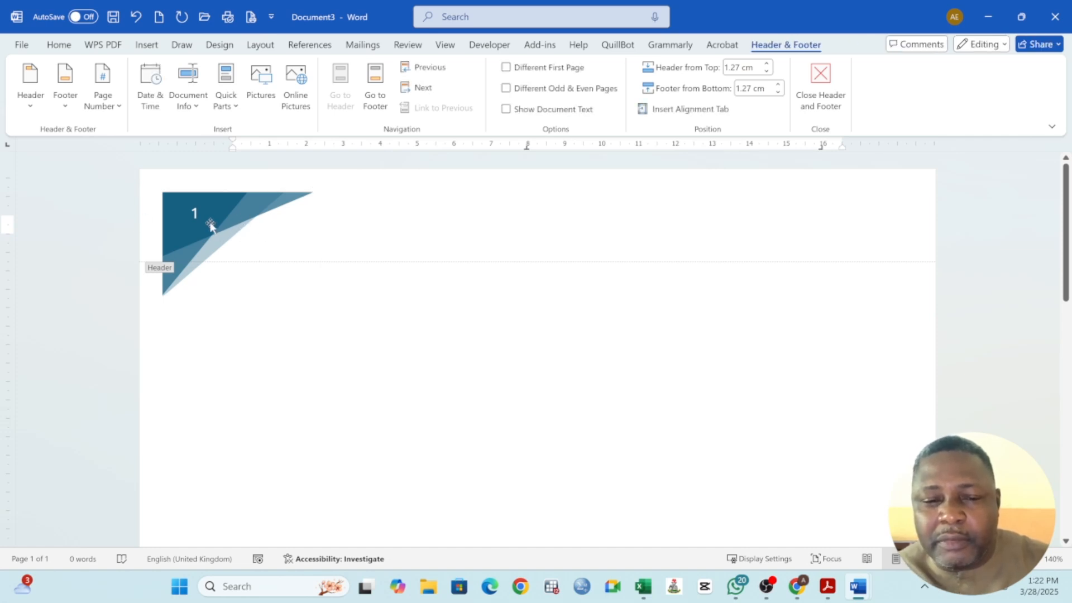
left_click(211, 223)
key("Escape")
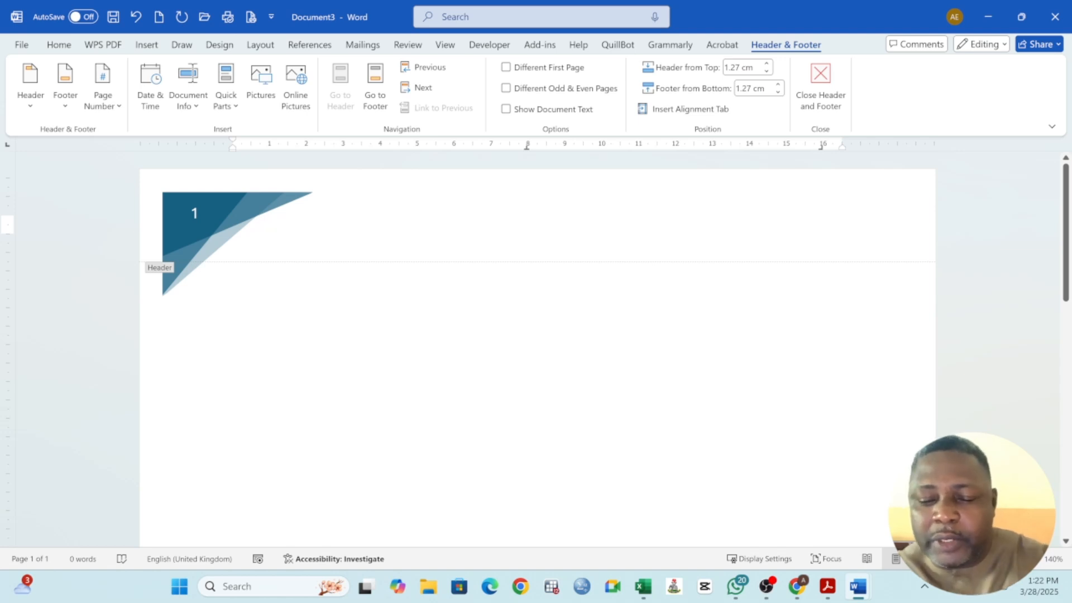
left_click(297, 225)
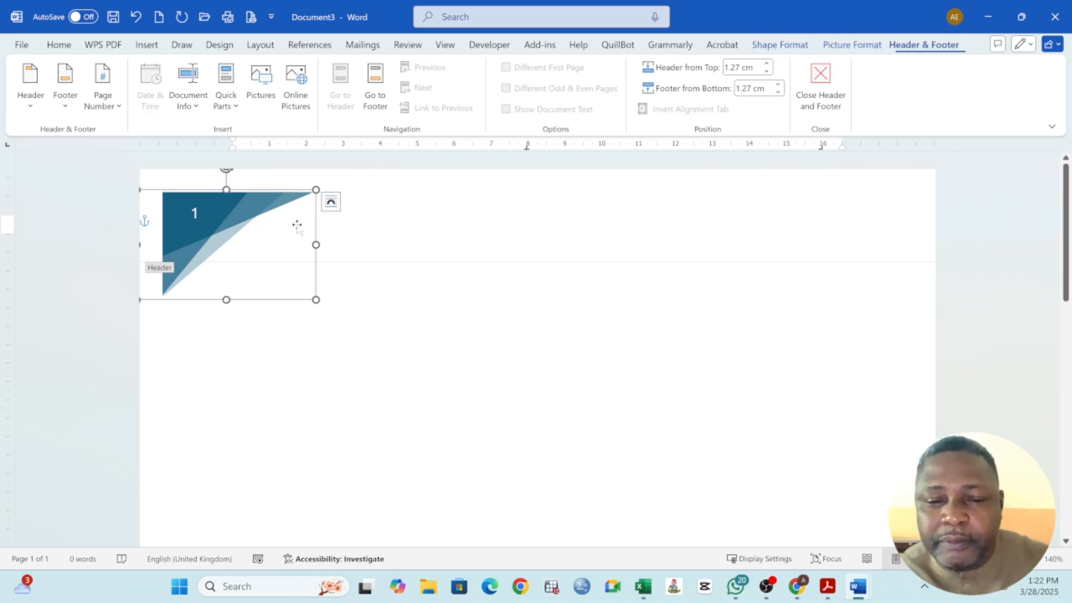
left_click(287, 226)
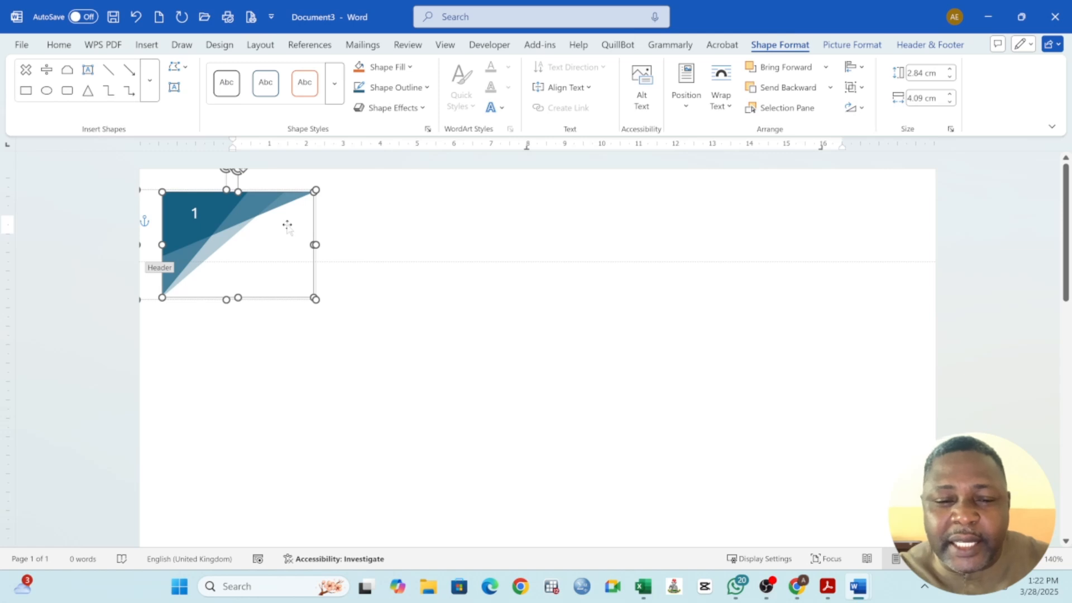
key("Delete")
left_click(279, 237)
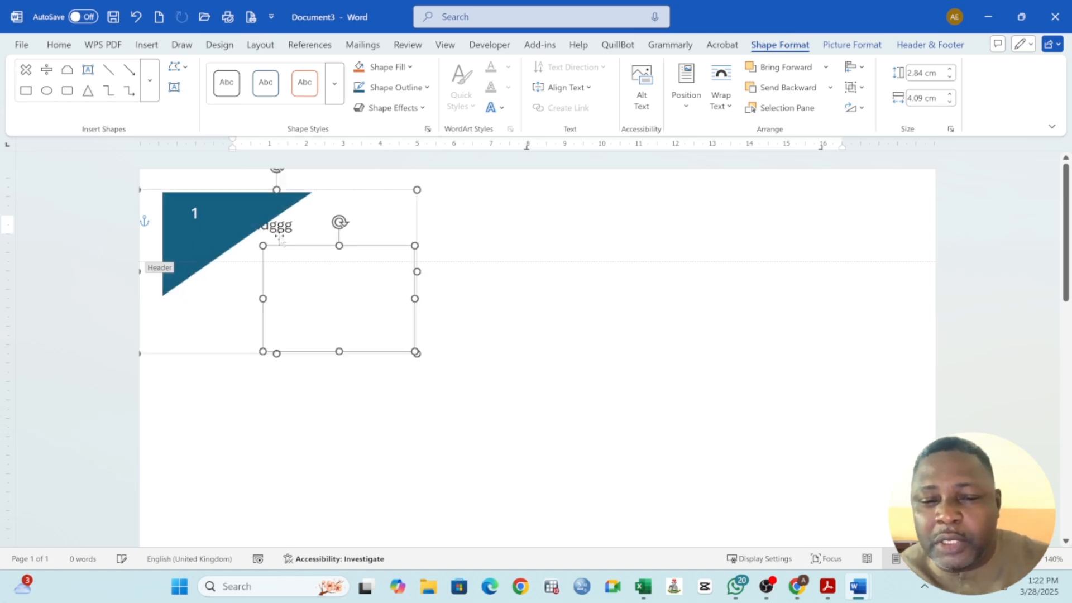
left_click(282, 231)
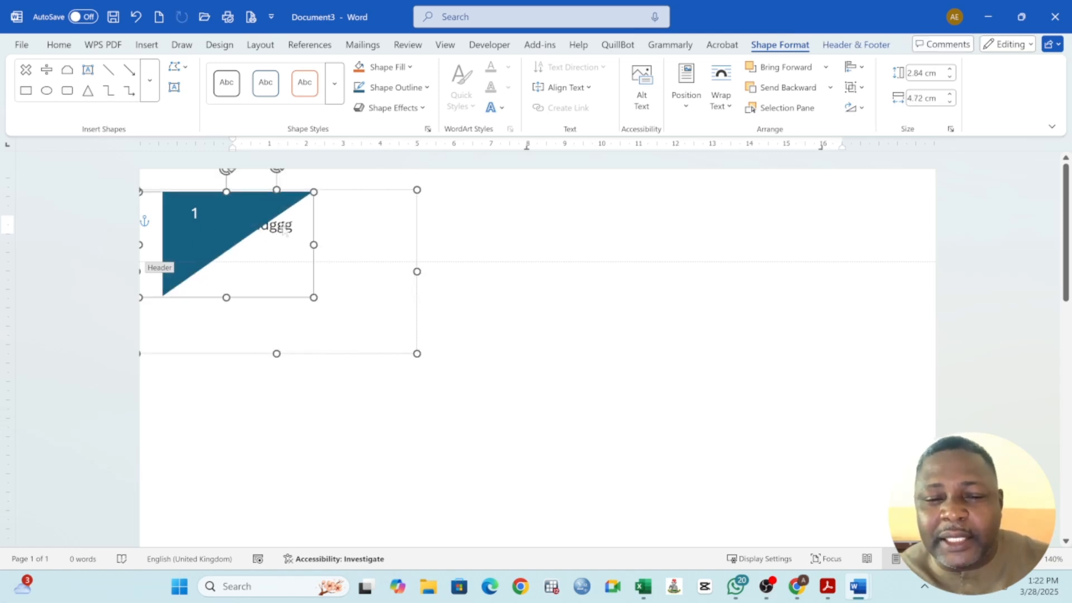
key("Escape")
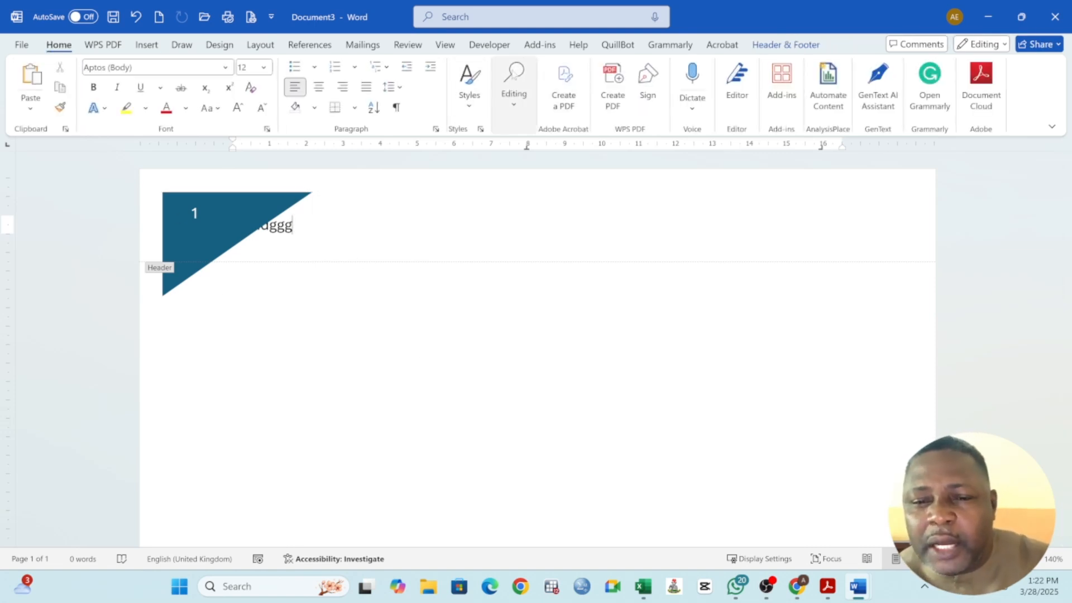
Undo the edits to the header graphic and text, as well as the Facet header insertion.
left_click(137, 17)
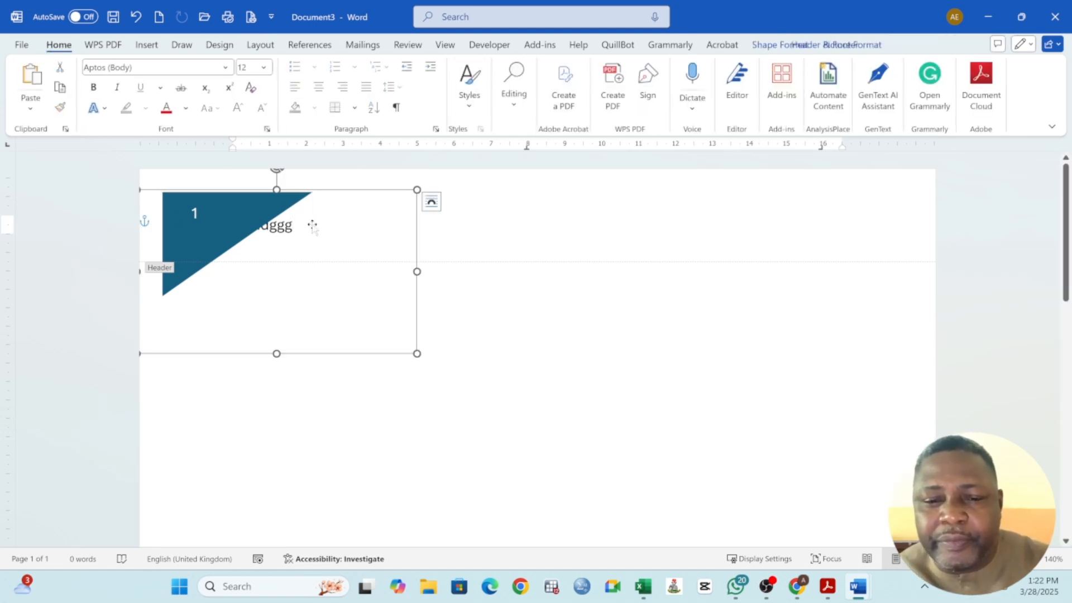
left_click(138, 19)
left_click(138, 19)
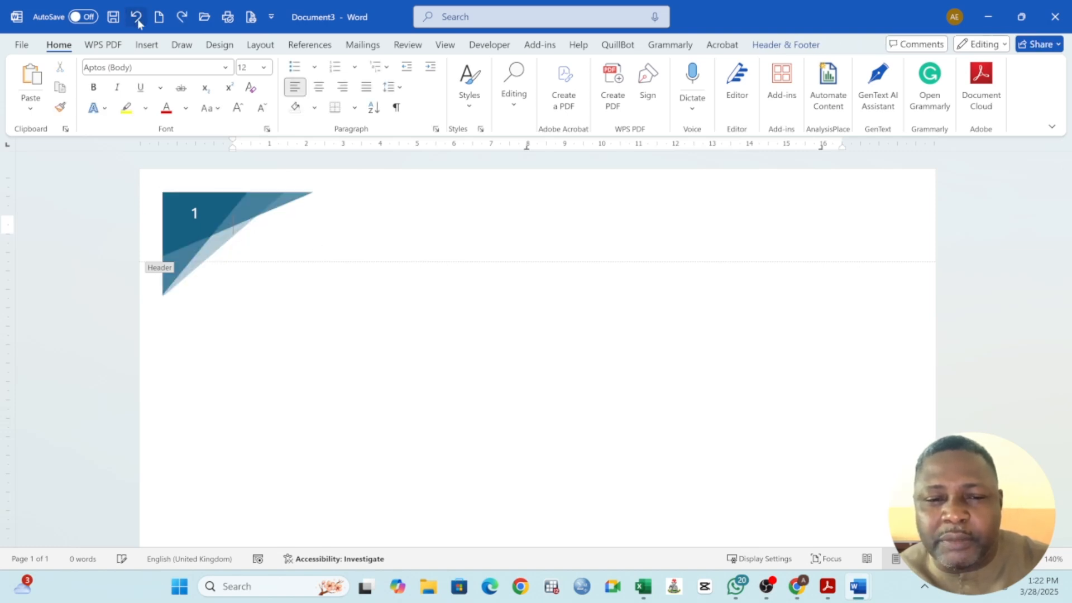
left_click(137, 19)
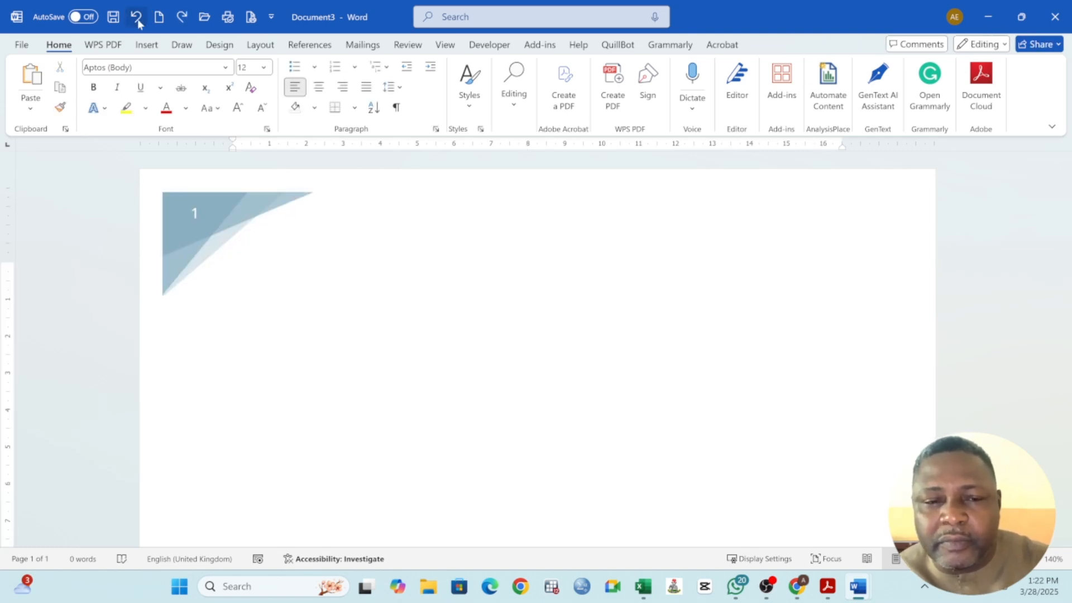
left_click(137, 19)
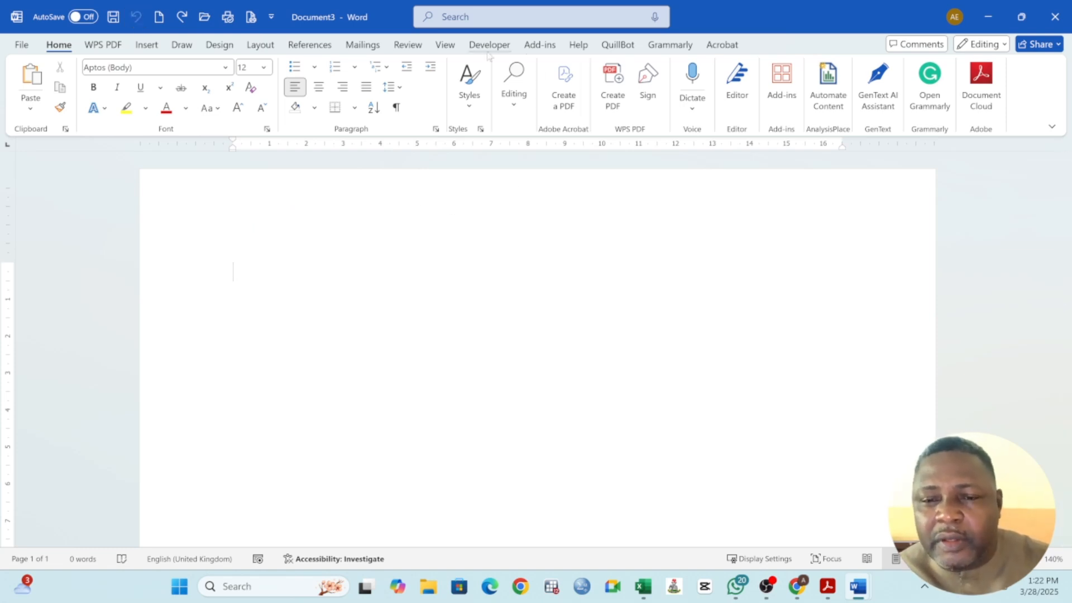
Insert the built-in Filigree header with document title and author name fields.
left_click(147, 47)
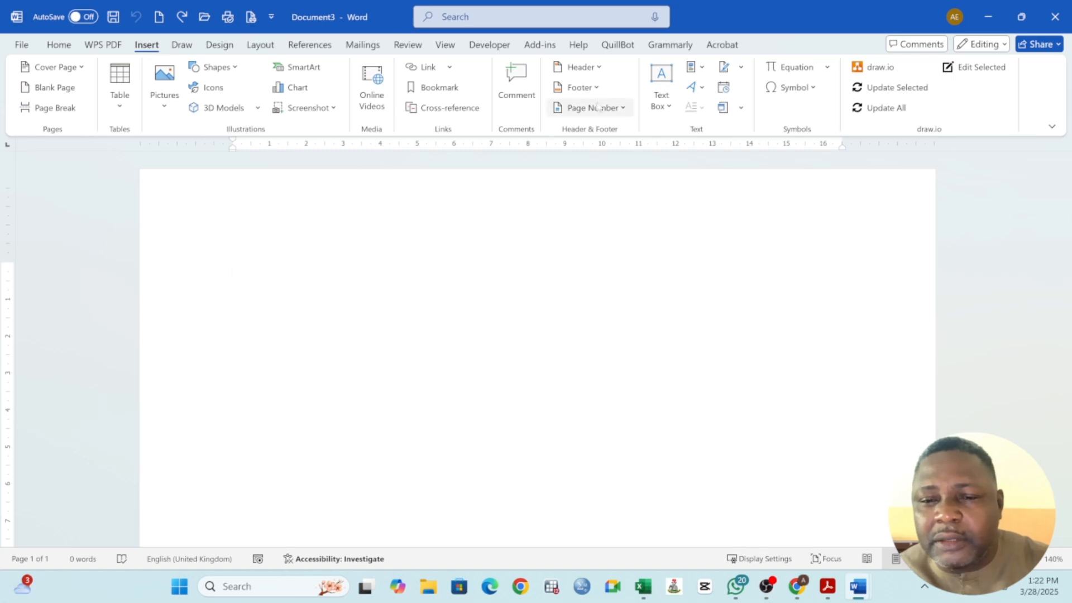
left_click(581, 68)
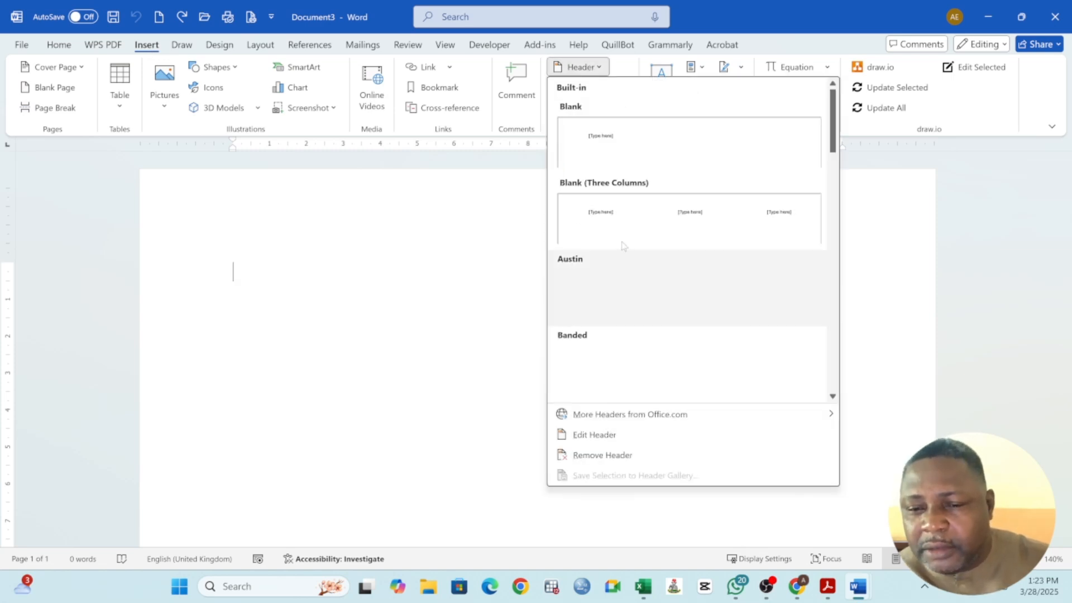
scroll(624, 246, "down", 3)
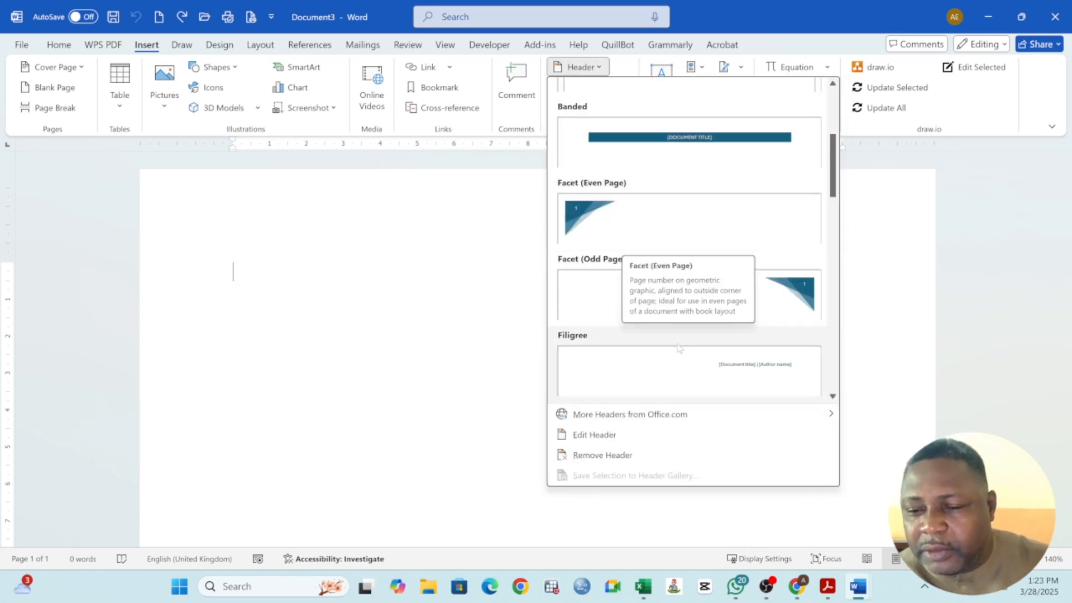
left_click(753, 371)
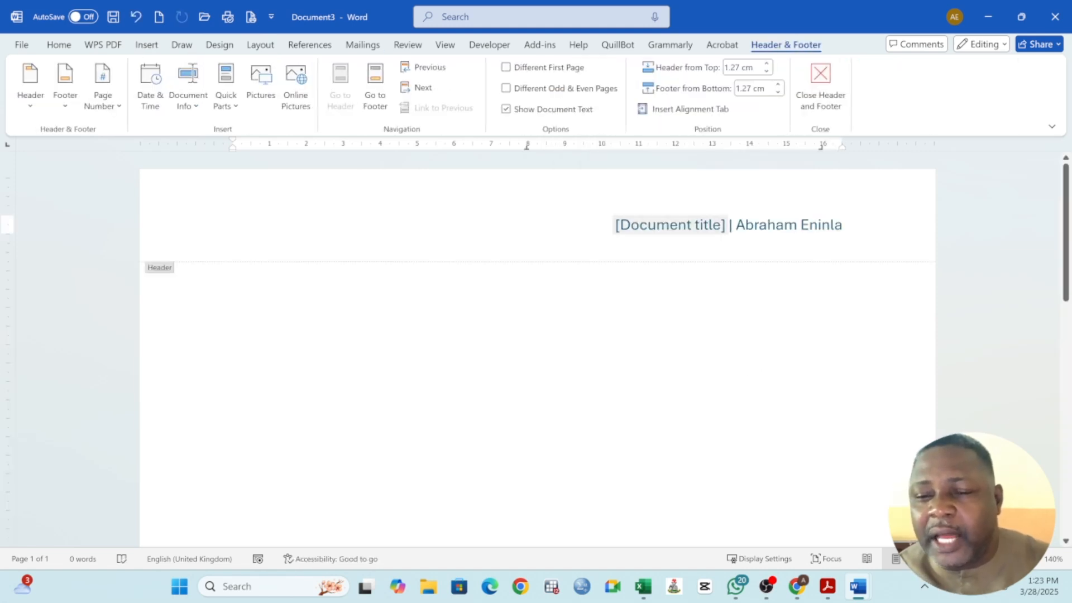
Fill the header's document title field with "Top 10 Practices" and return to the document body.
left_click(696, 226)
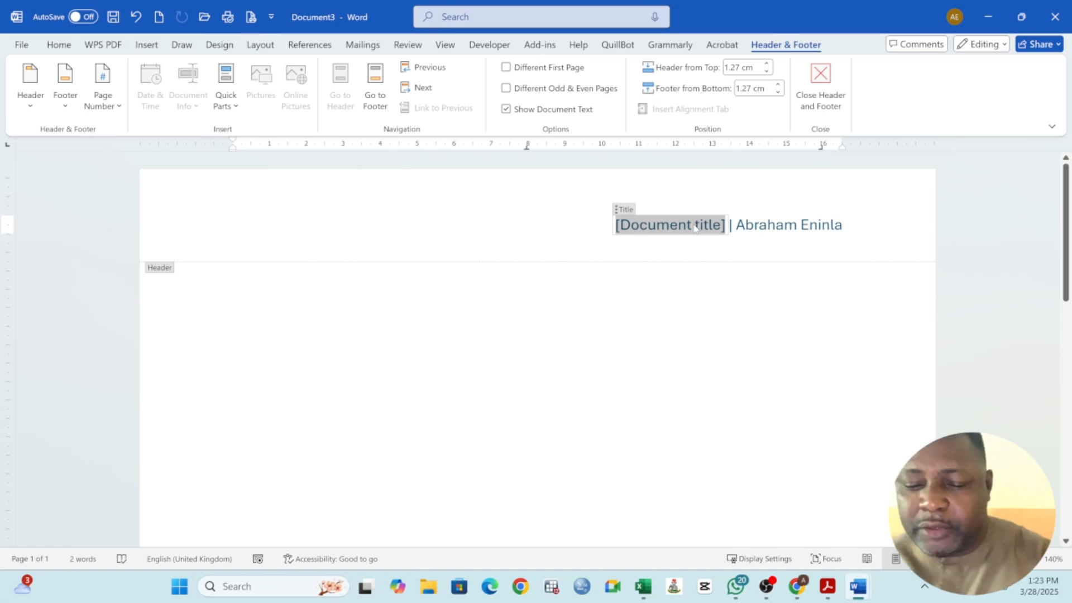
type("Top")
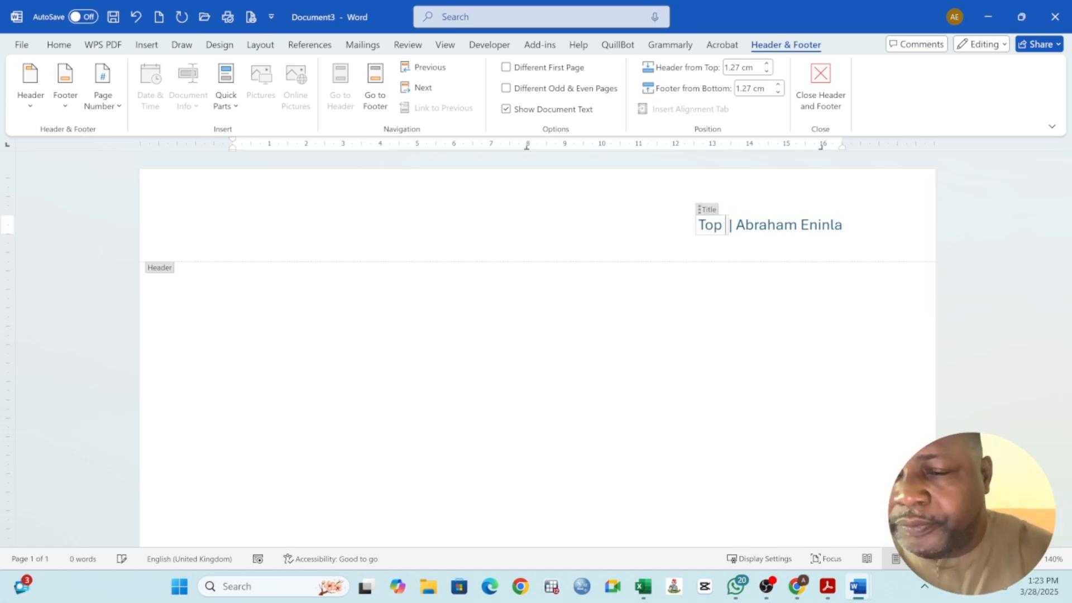
type(" 10n")
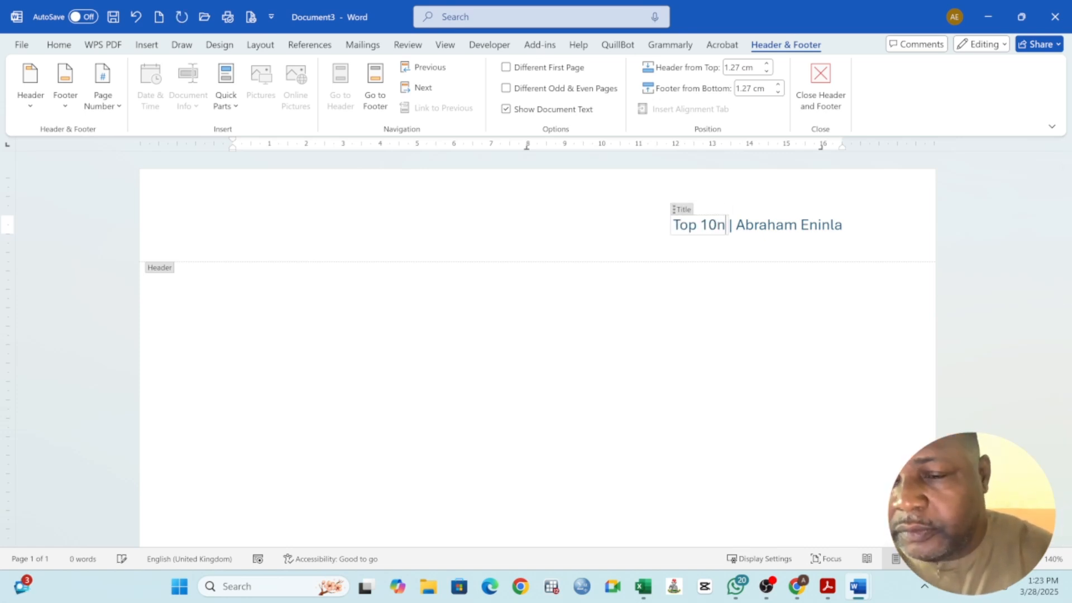
key("BackSpace")
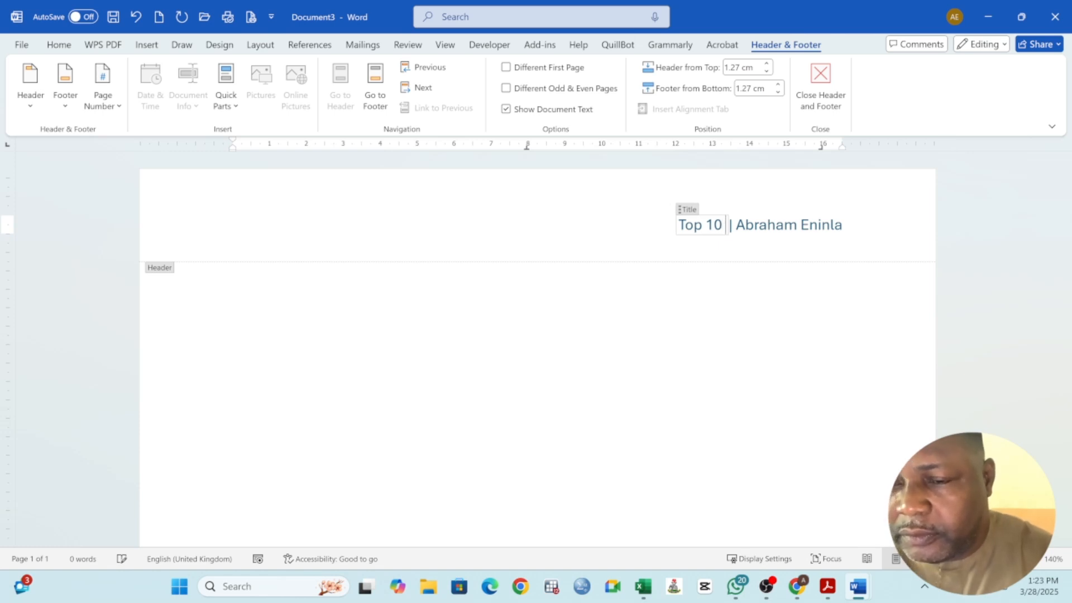
type("Practics")
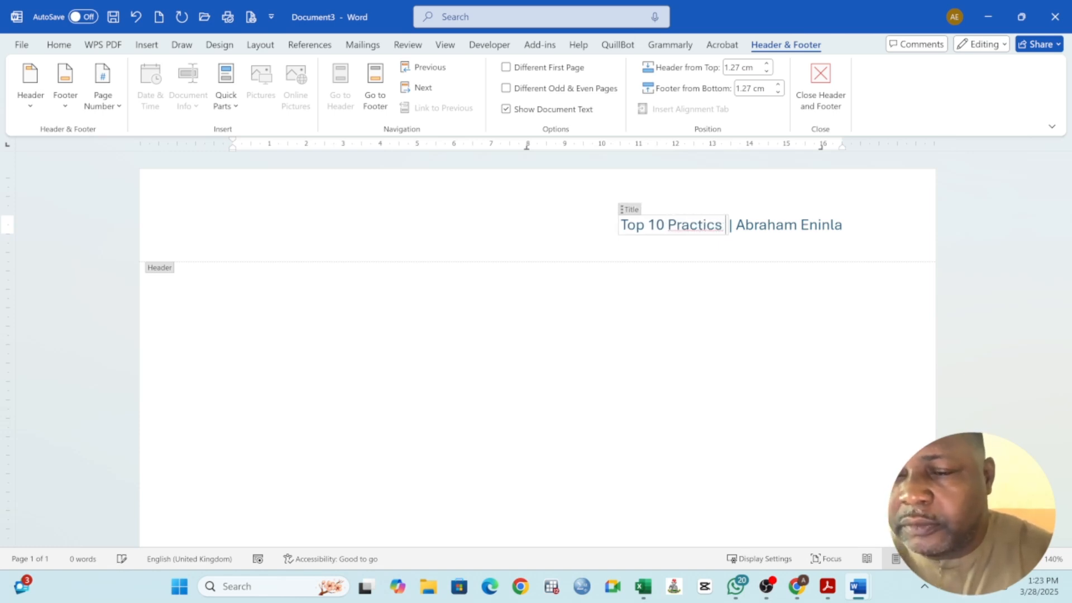
key("BackSpace")
type("es")
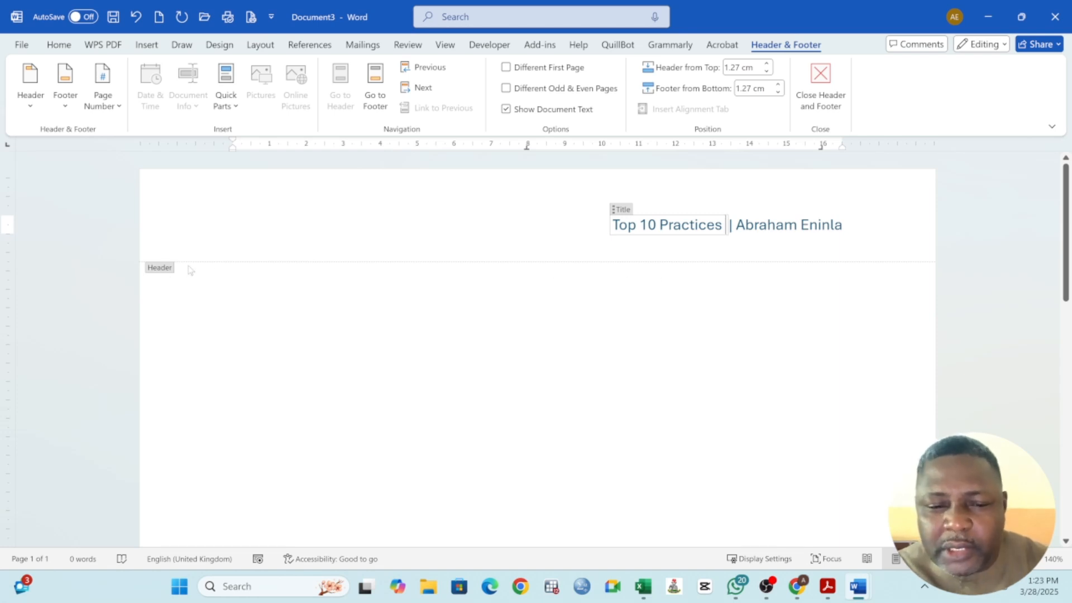
double_click(538, 382)
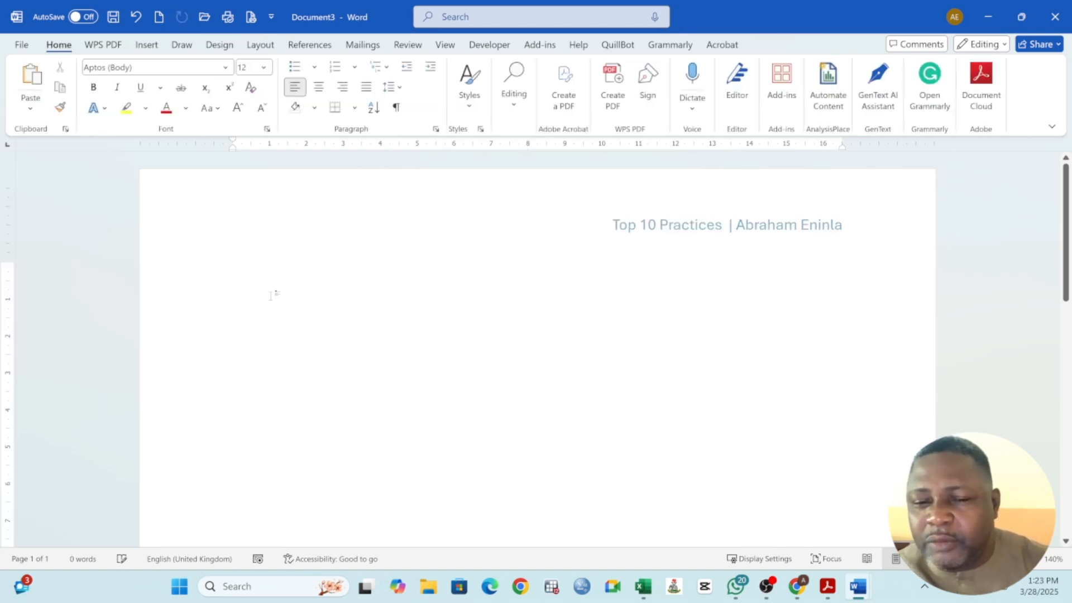
Add blank lines to the body until a second page starts, and compare the header on both pages.
scroll(723, 257, "down", 10)
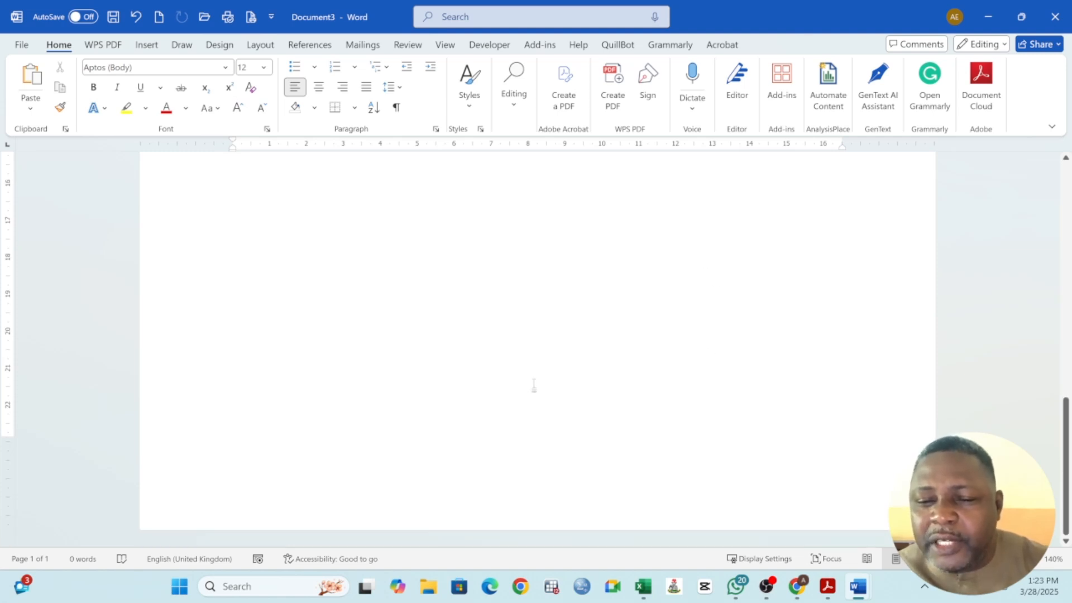
key("ctrl+Home")
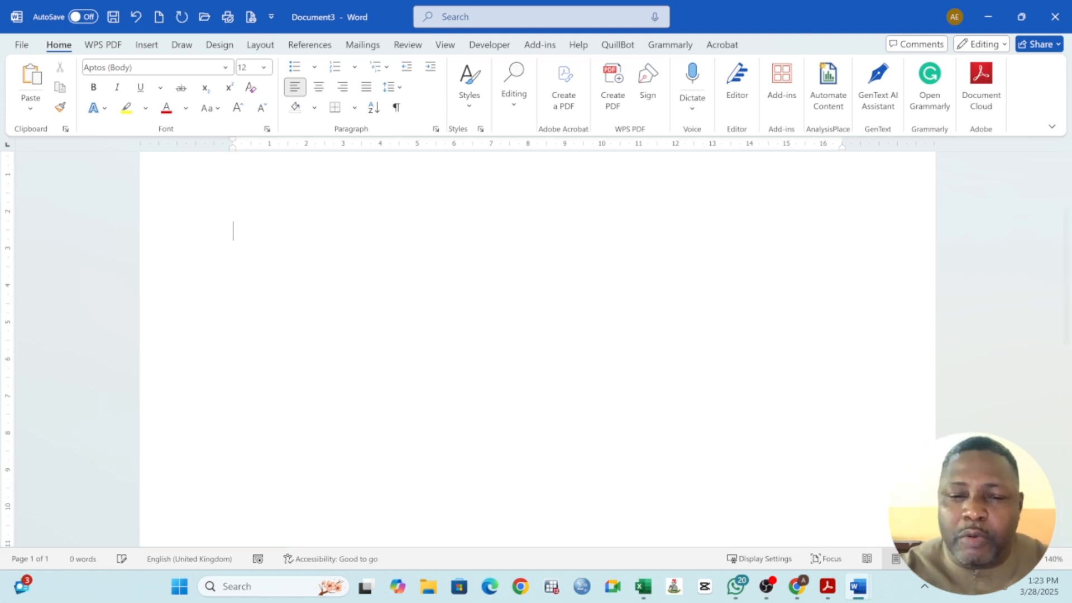
scroll(537, 347, "down", 4)
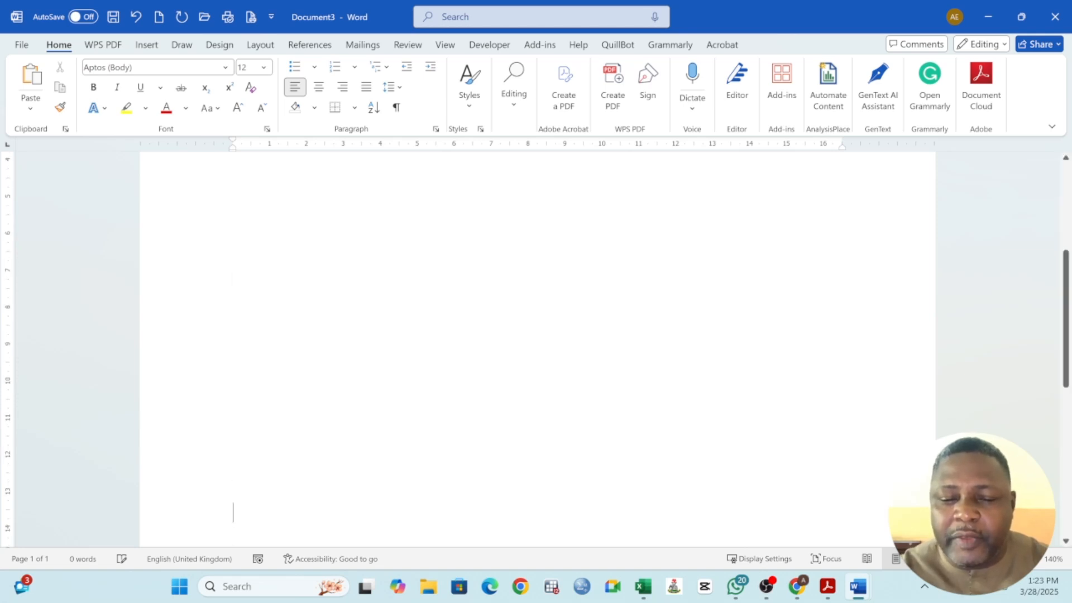
scroll(537, 347, "down", 4)
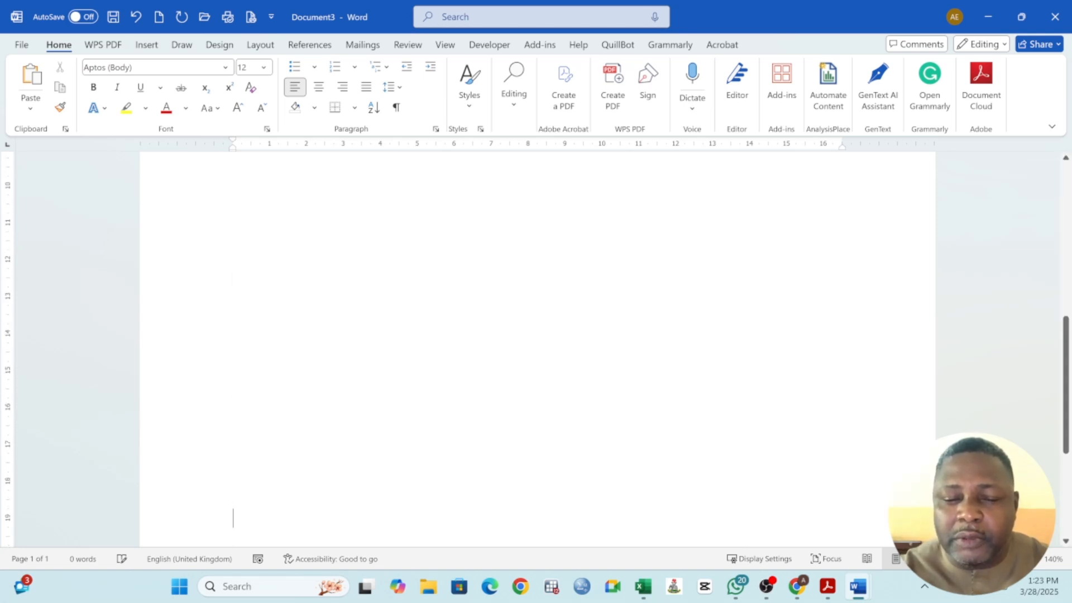
scroll(537, 346, "down", 4)
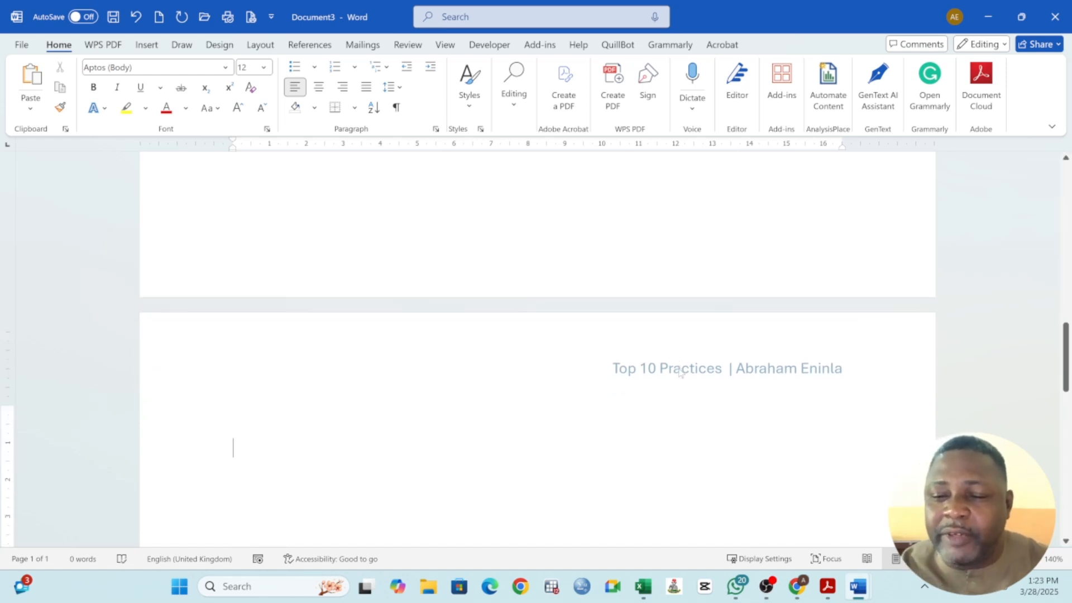
scroll(537, 347, "up", 5)
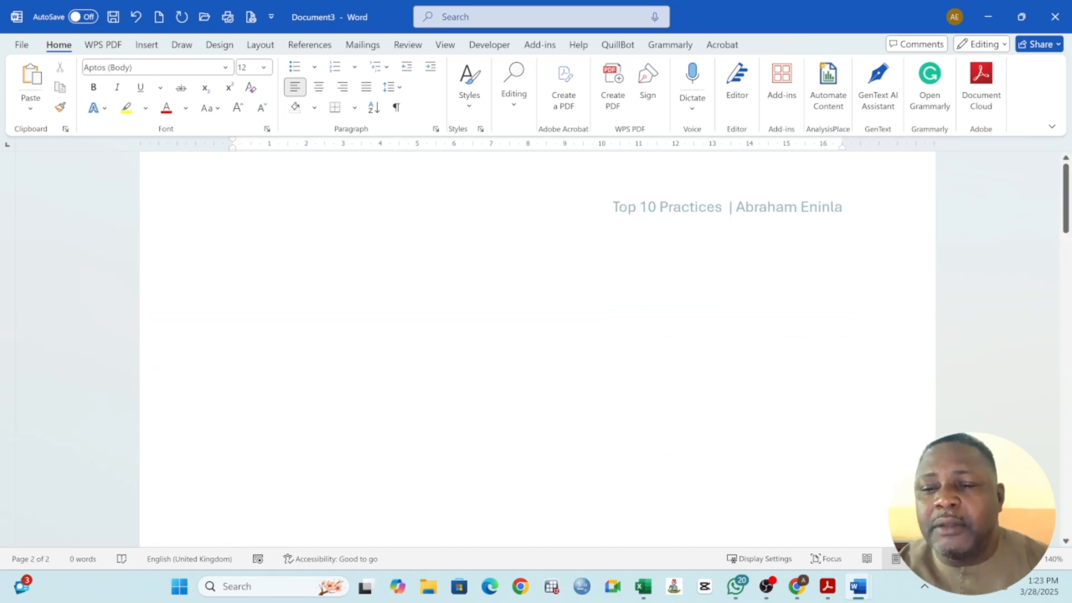
scroll(735, 295, "down", 8)
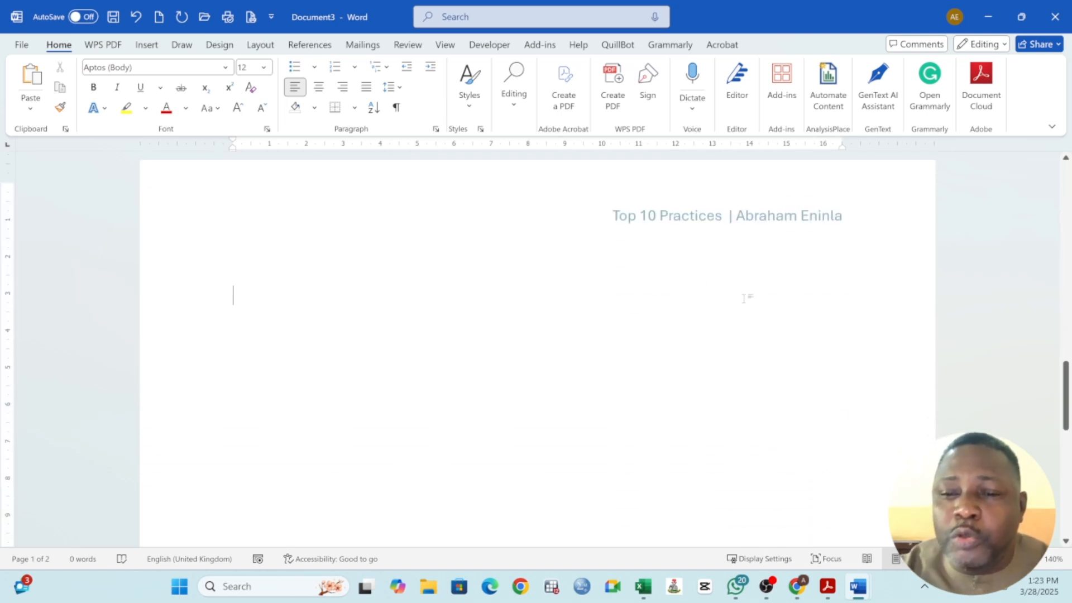
scroll(735, 291, "down", 5)
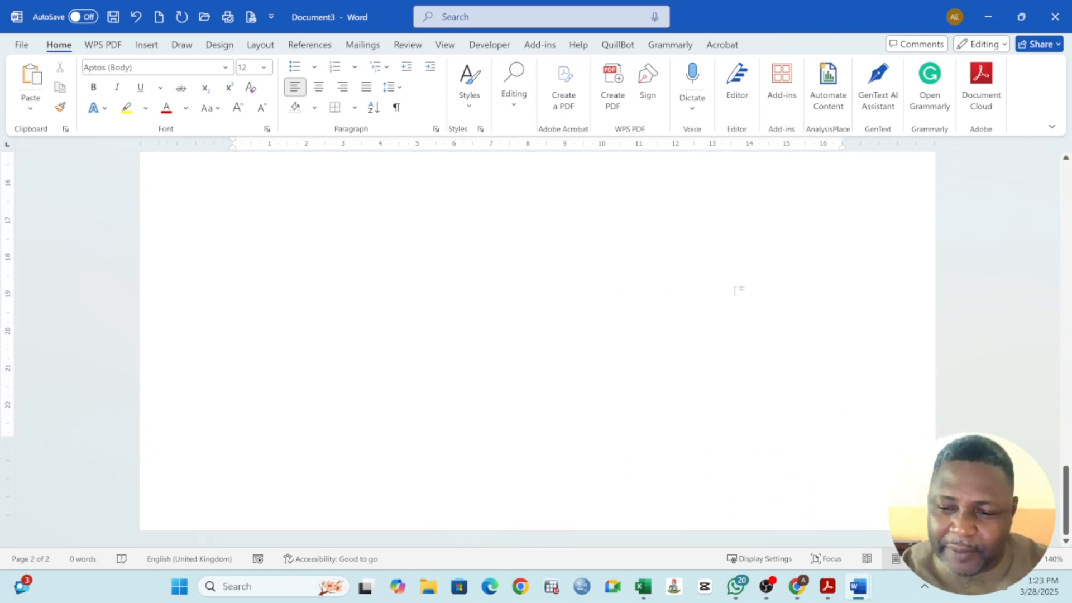
scroll(743, 287, "up", 10)
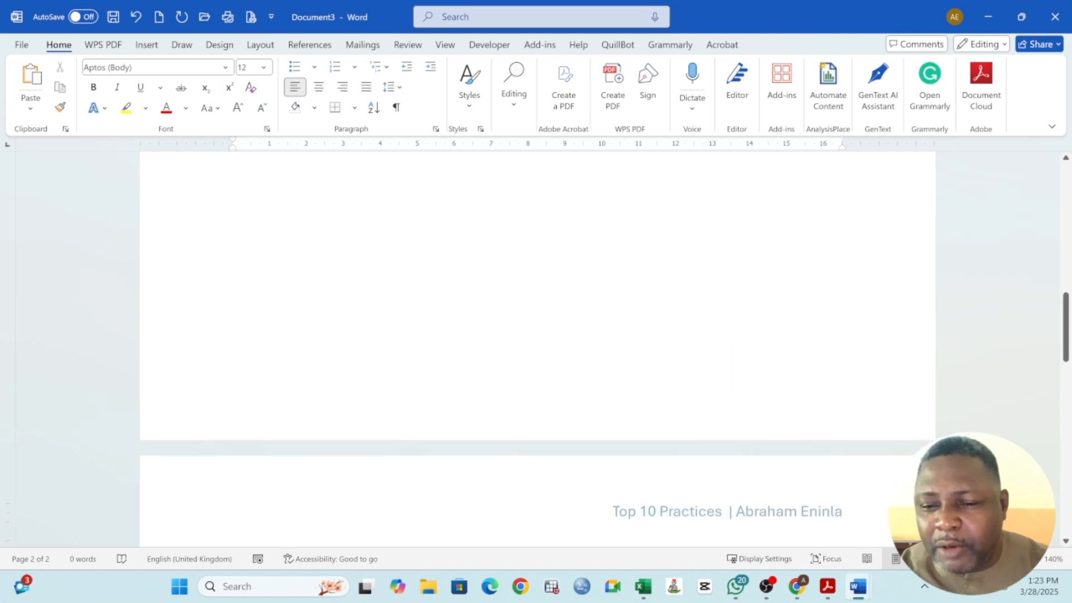
scroll(670, 249, "up", 5)
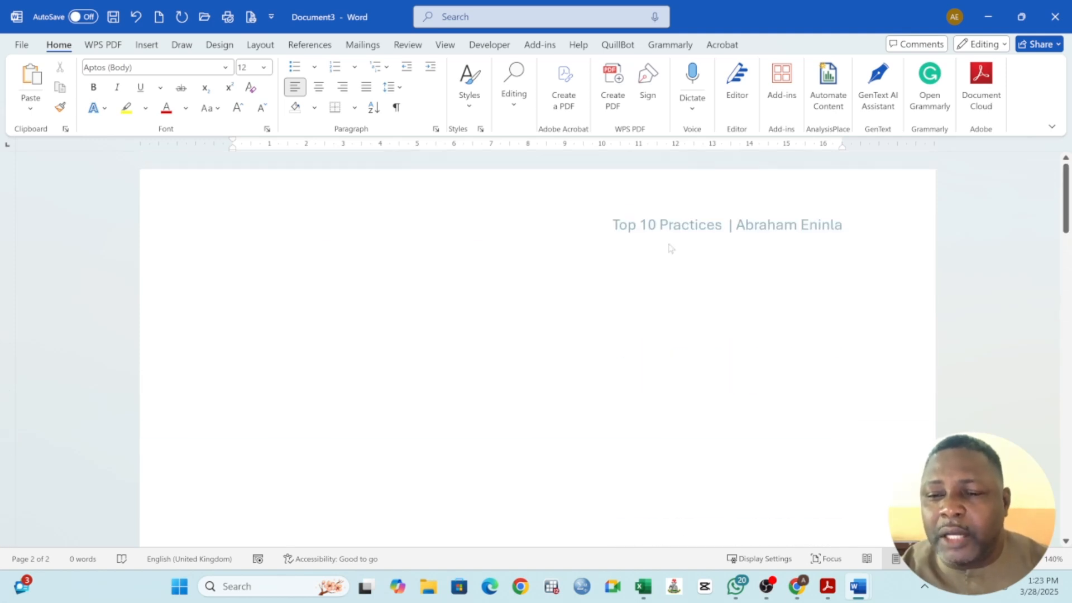
left_click(434, 270)
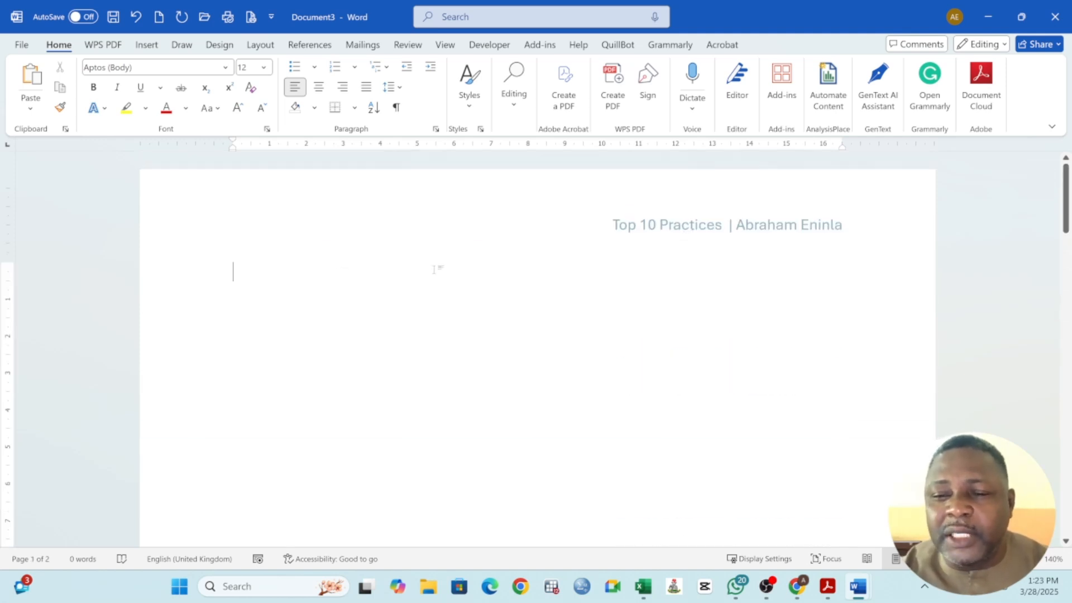
Reopen the header with the text cursor in its title field, and return to the body without editing it.
double_click(694, 229)
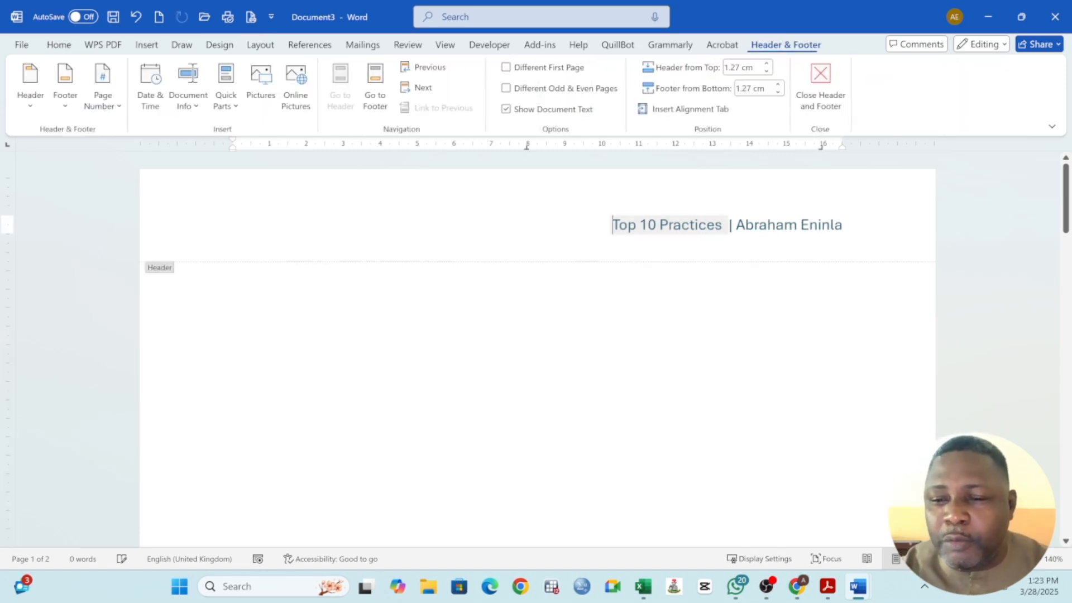
left_click(699, 224)
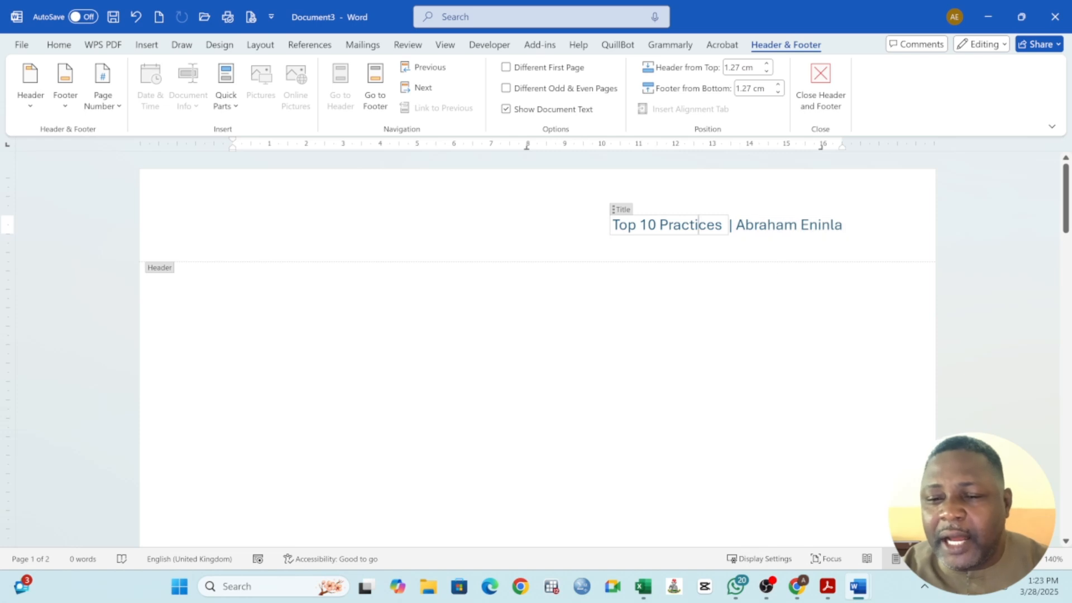
left_click(344, 311)
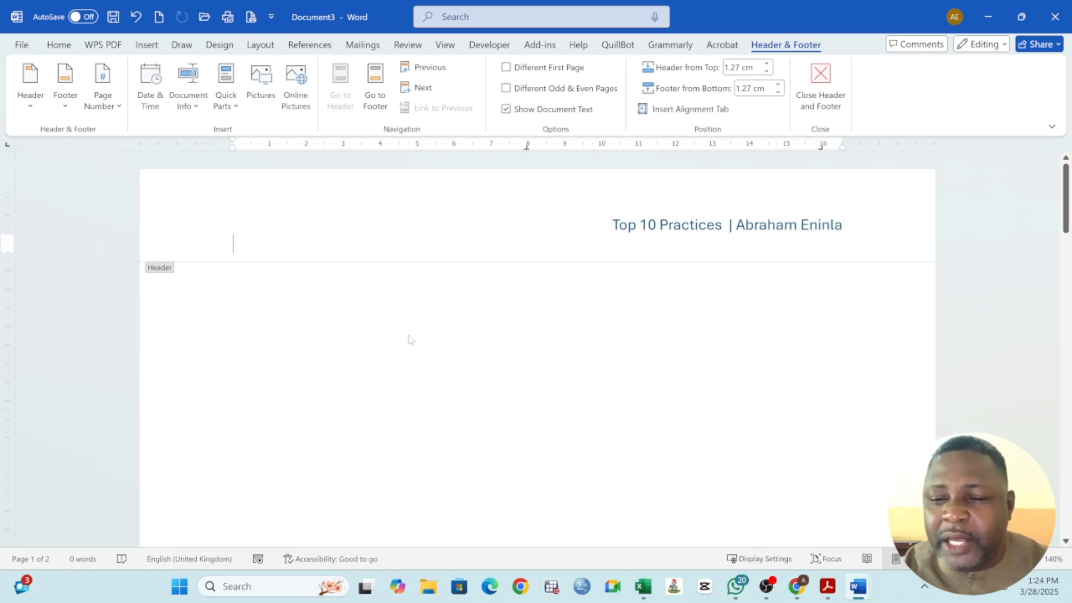
double_click(538, 335)
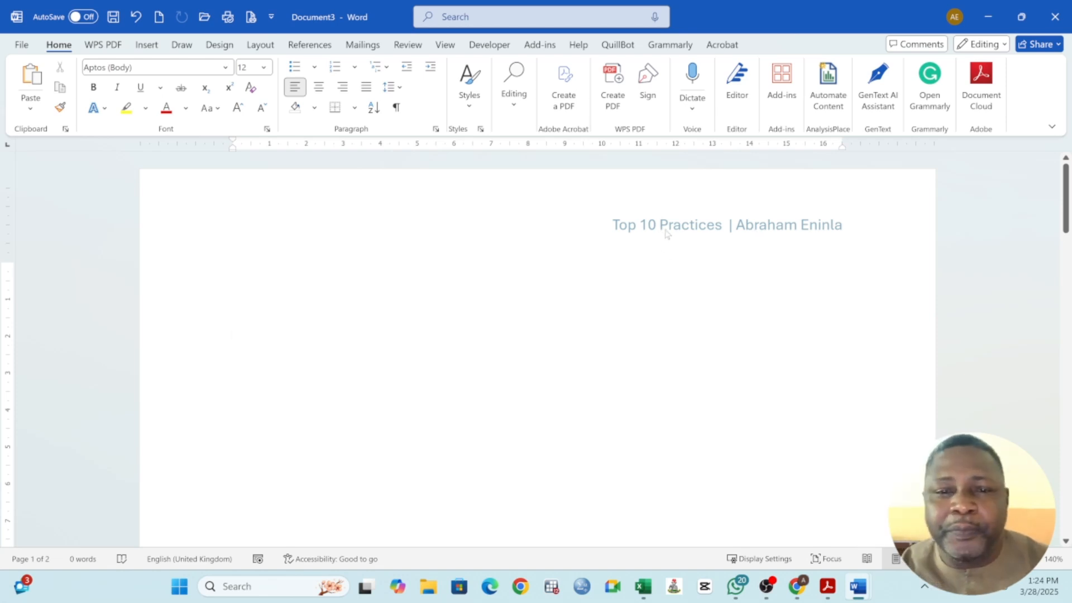
Browse the built-in header designs, try removing the current header, and undo the removal.
left_click(156, 47)
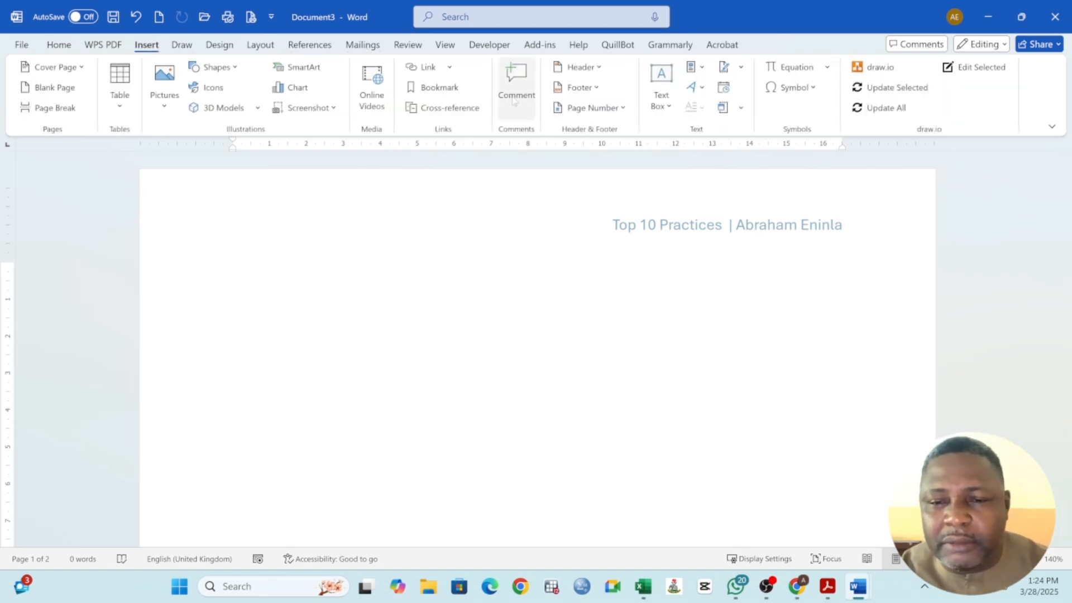
left_click(582, 69)
scroll(658, 295, "down", 10)
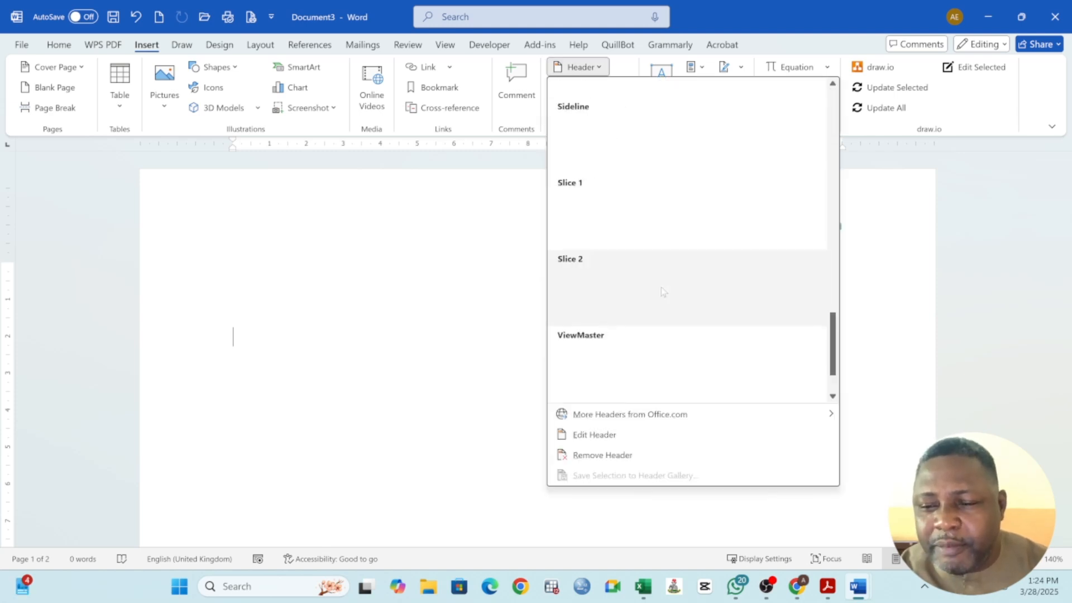
scroll(660, 297, "down", 1)
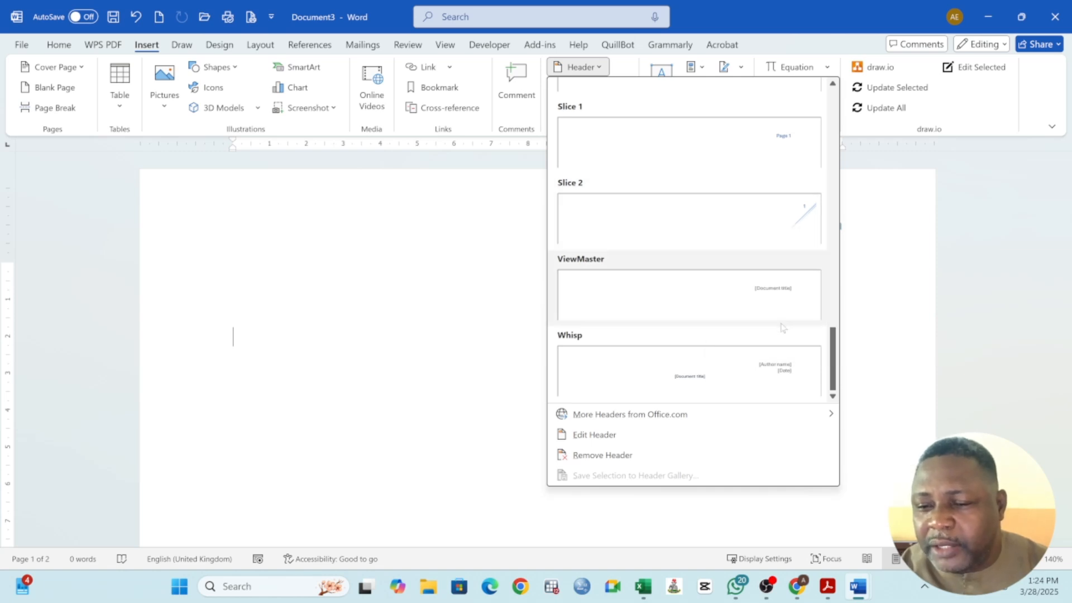
scroll(742, 315, "up", 10)
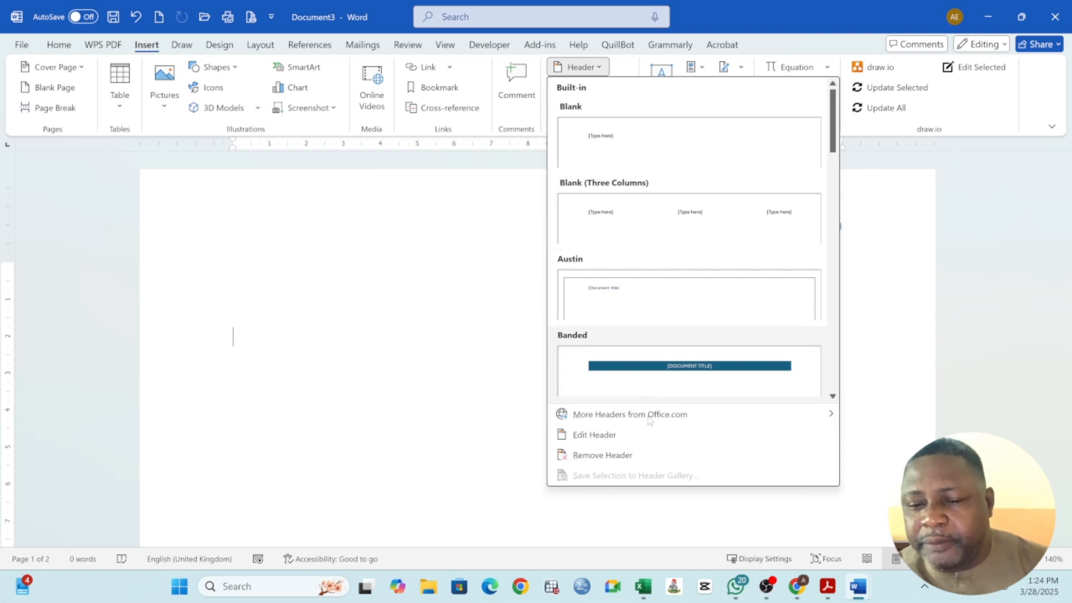
mouse_move(664, 422)
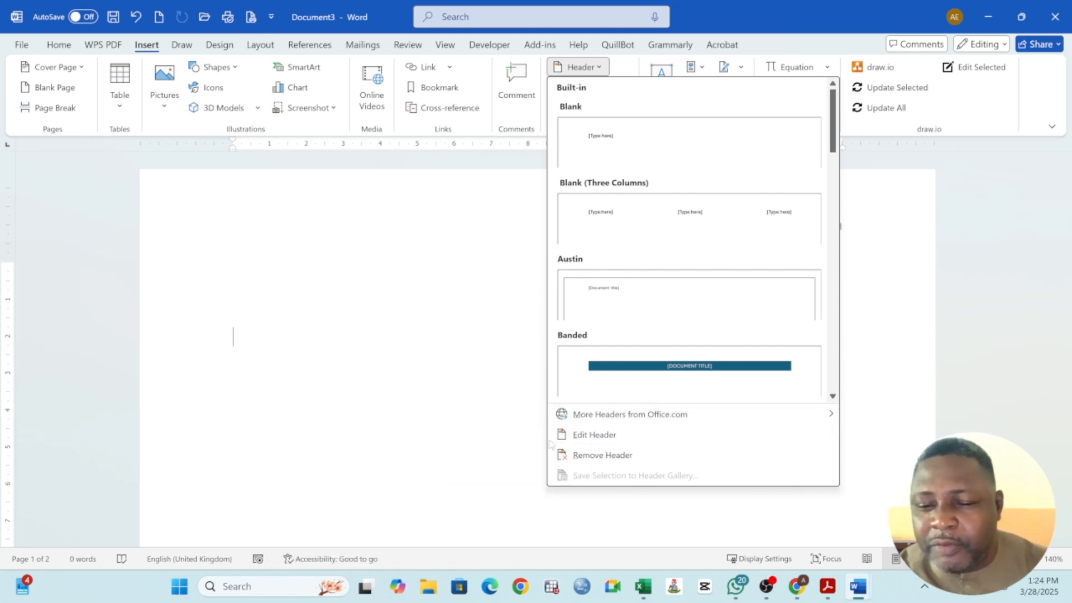
left_click(612, 457)
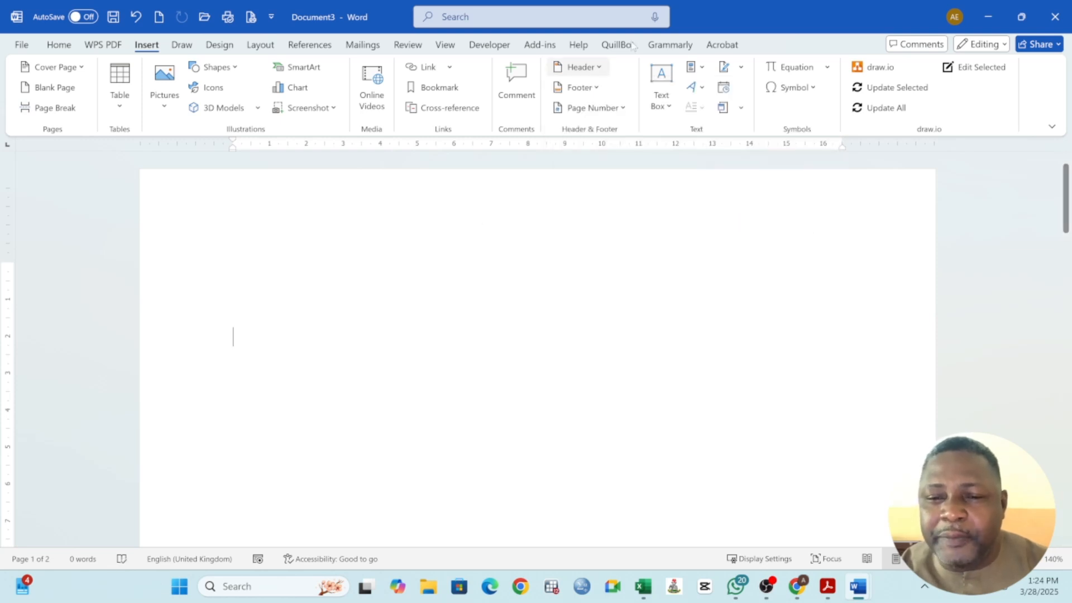
left_click(134, 18)
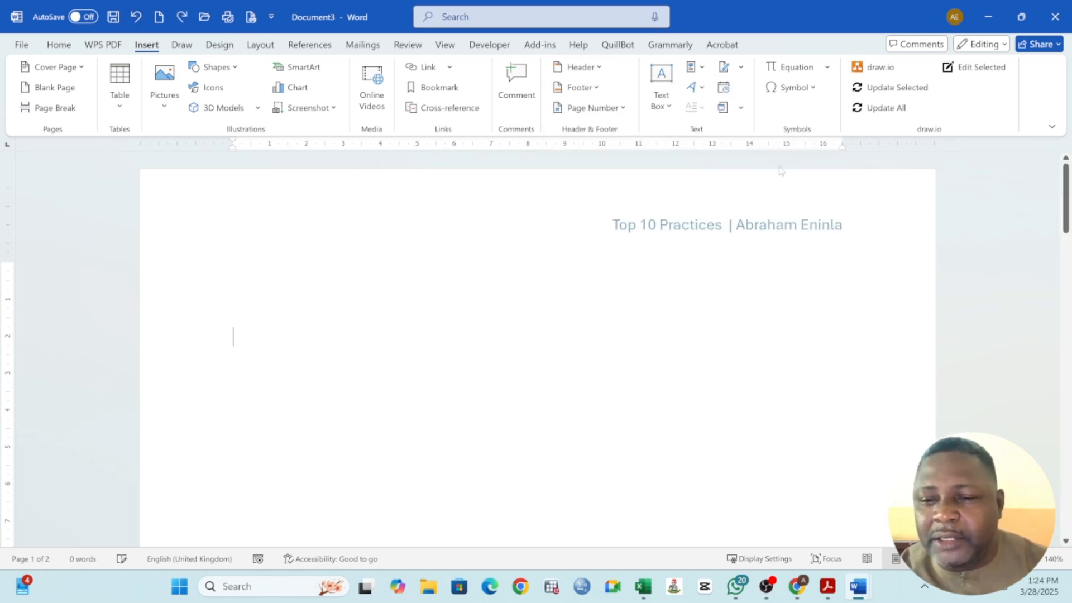
Remove the header from the document once more and undo that removal.
left_click(584, 68)
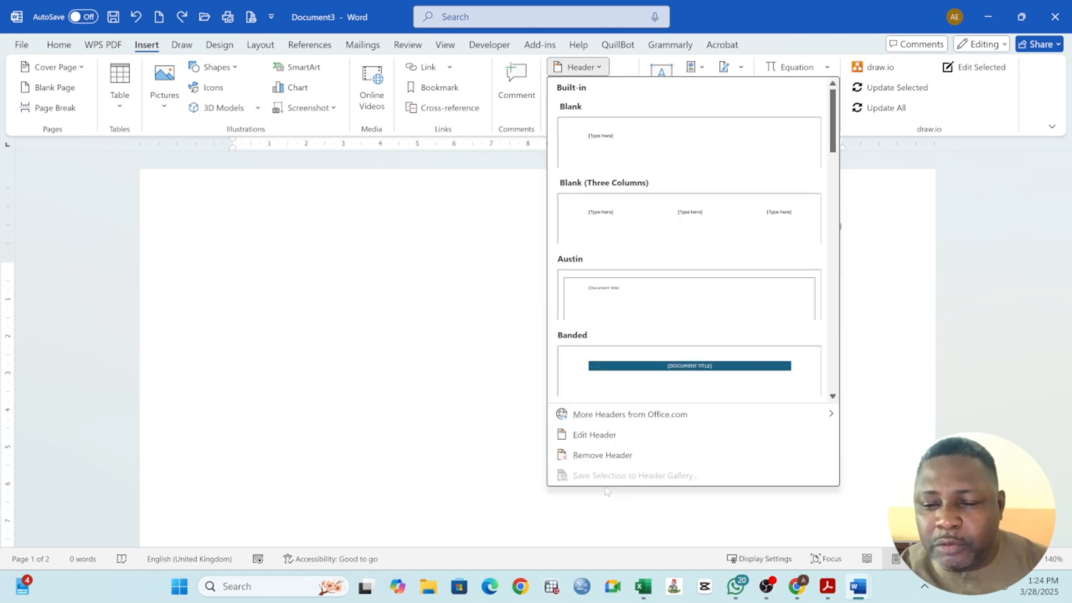
left_click(603, 456)
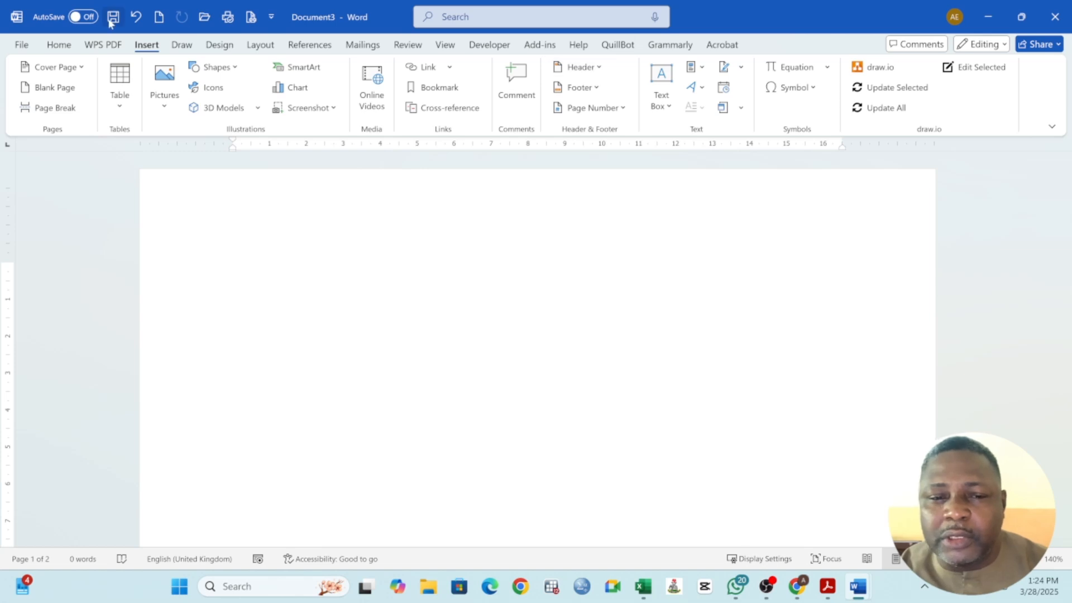
left_click(137, 21)
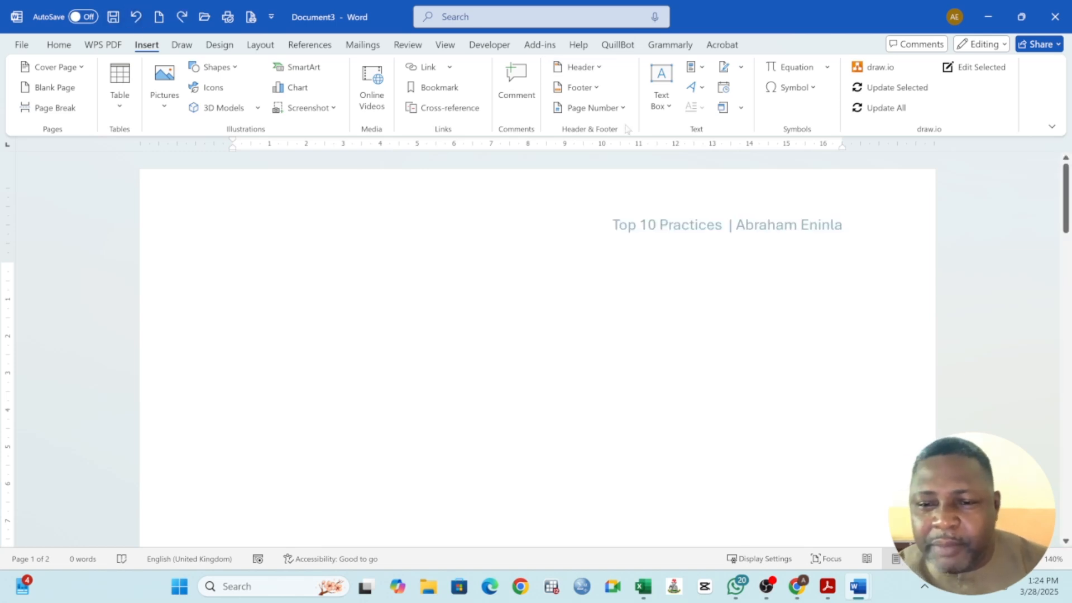
Insert the built-in Blank (Three Columns) footer and select its centre text placeholder.
left_click(580, 88)
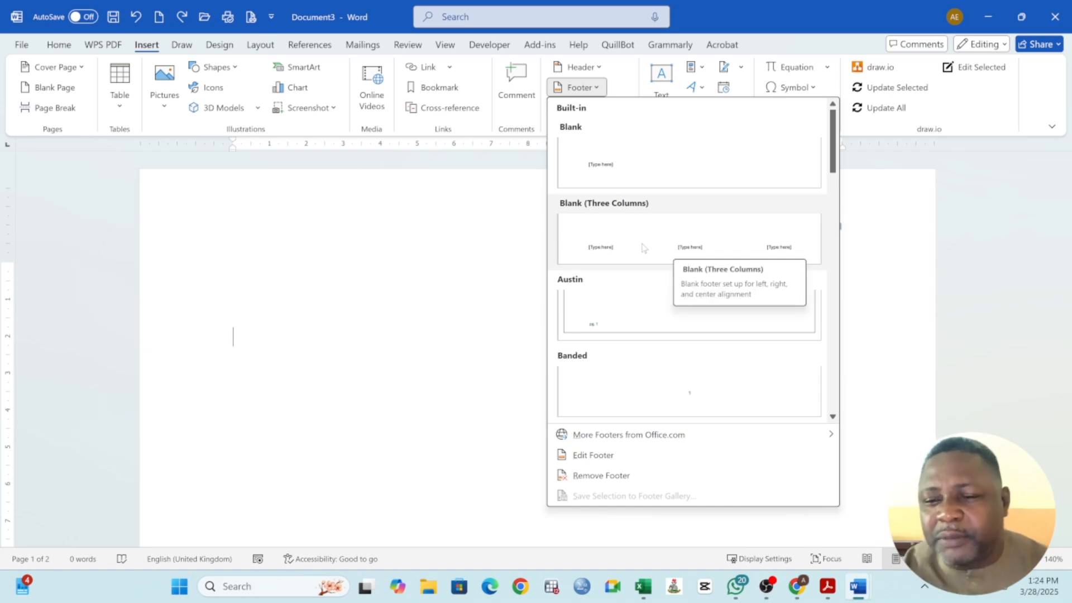
left_click(690, 246)
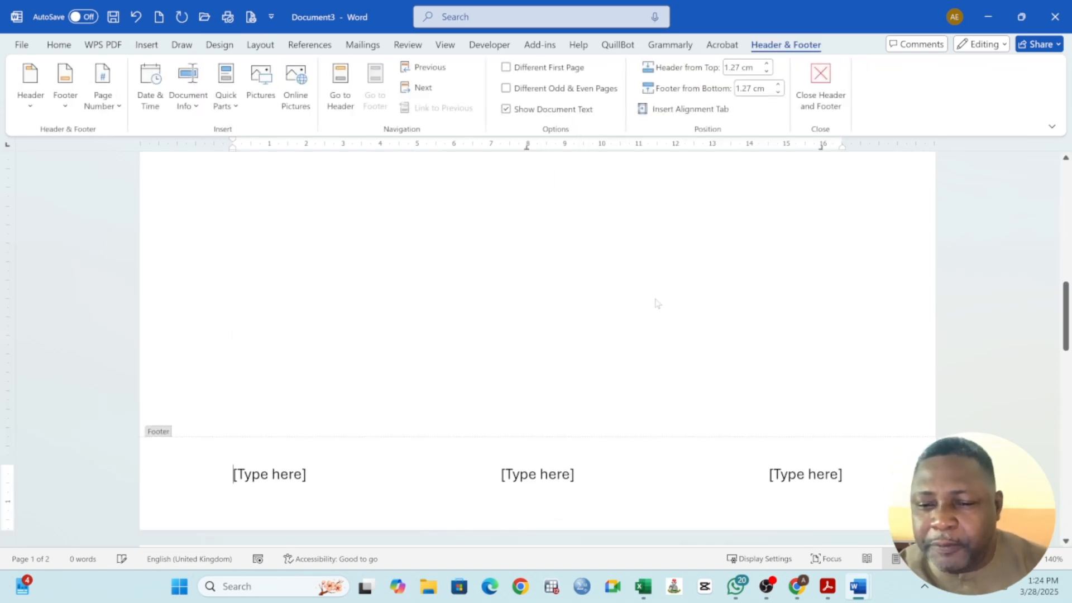
left_click(538, 475)
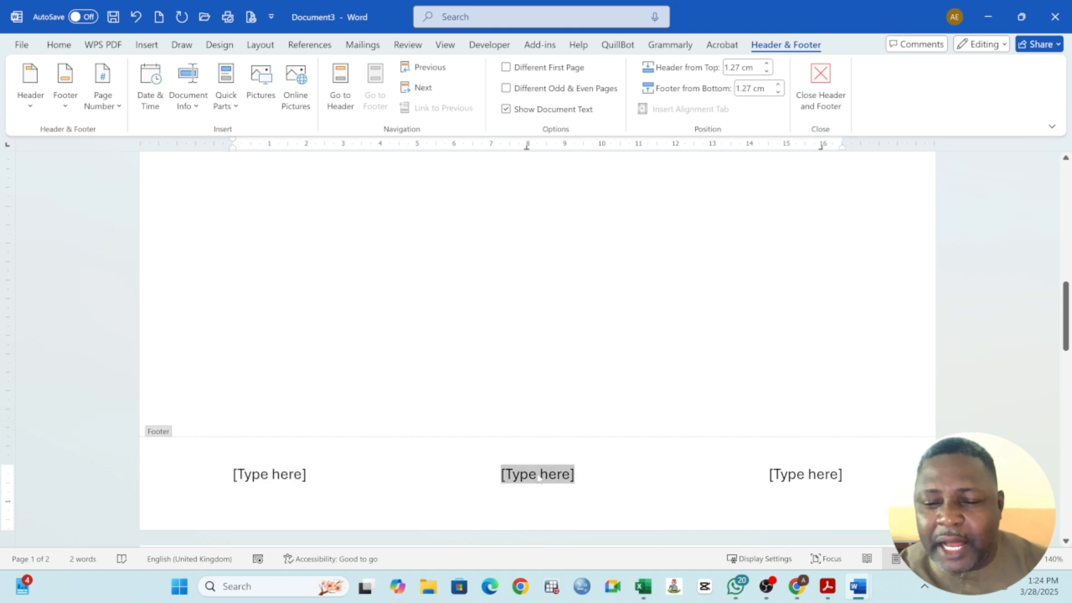
Select the footer's right and left text placeholders in turn, and turn on different headers and footers for odd and even pages.
left_click(836, 481)
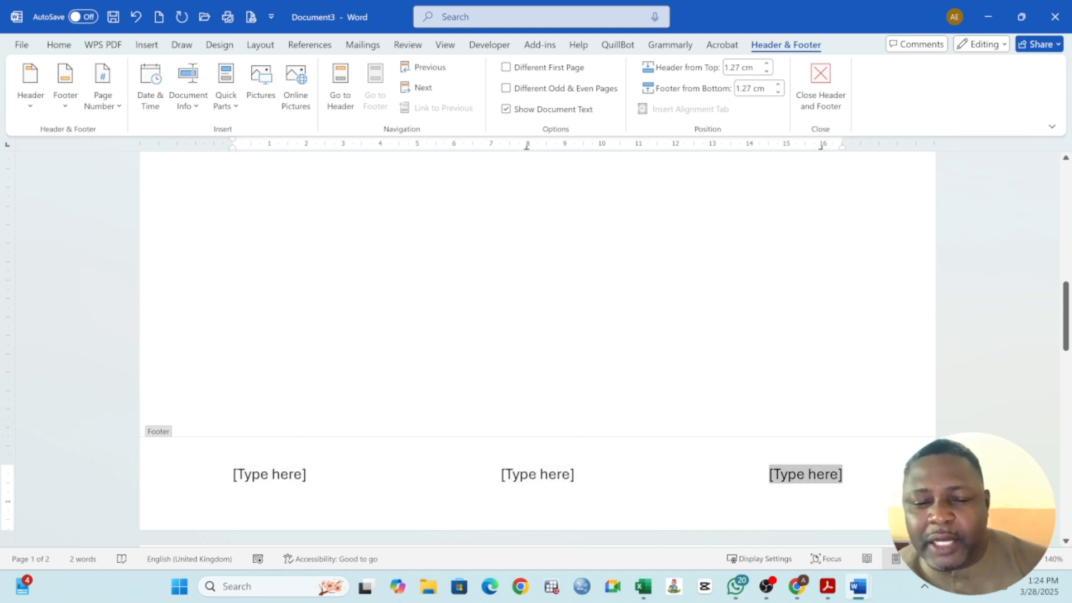
left_click(281, 483)
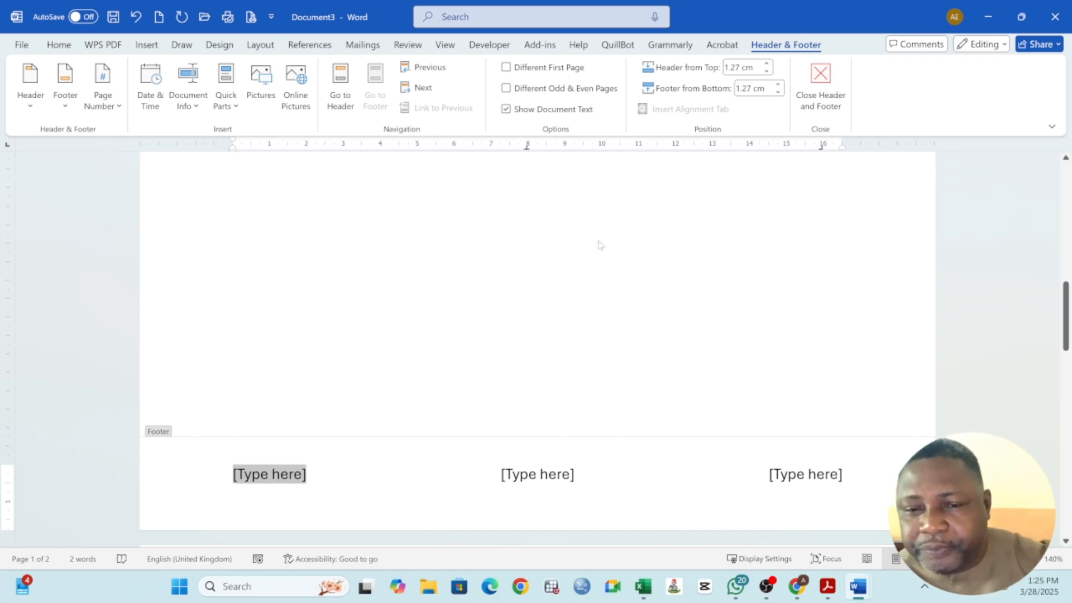
scroll(570, 282, "up", 1)
scroll(596, 270, "down", 5)
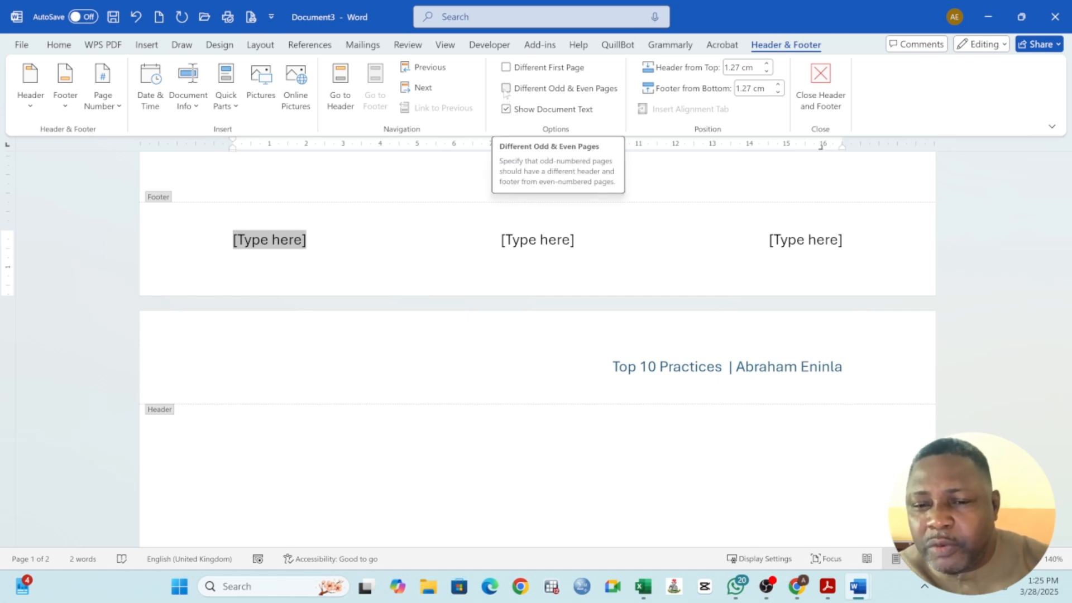
left_click(507, 91)
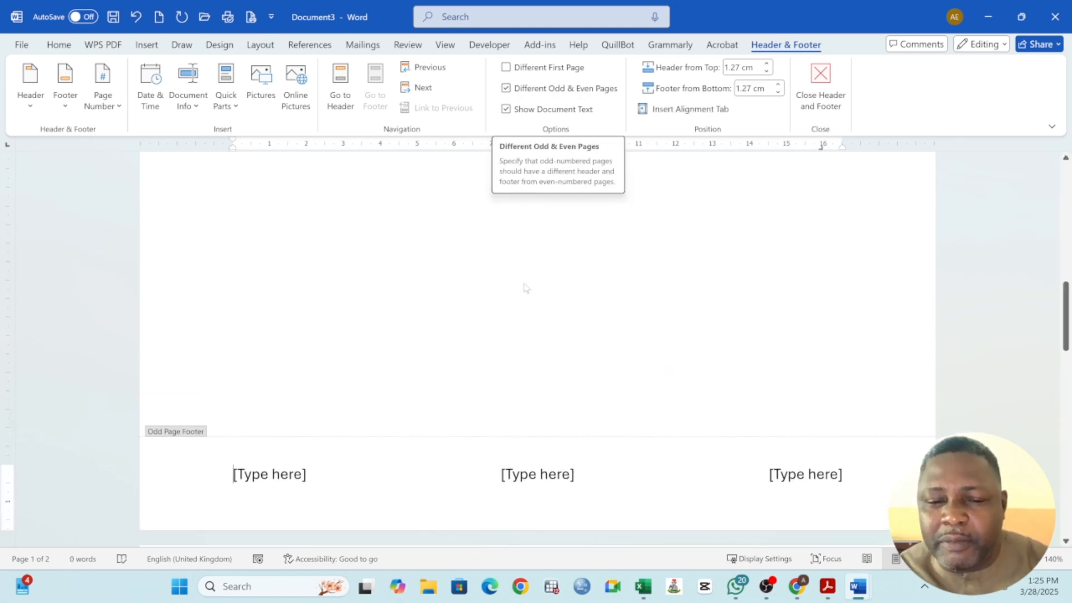
Compare the header and footer areas of the odd first page with those of the even second page.
scroll(528, 287, "down", 9)
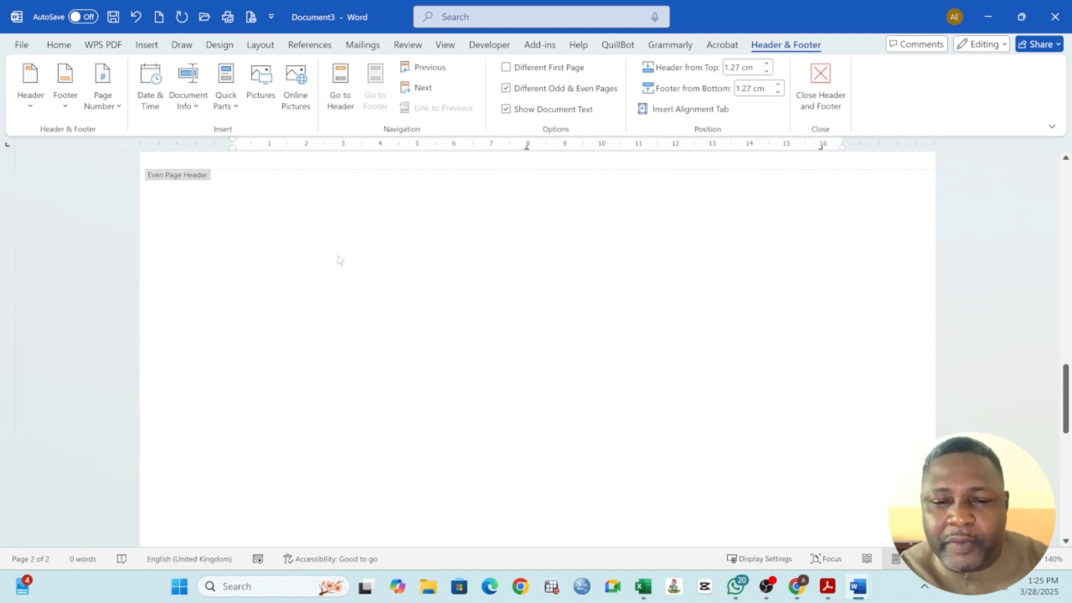
scroll(340, 258, "up", 2)
scroll(345, 261, "down", 4)
scroll(354, 293, "down", 3)
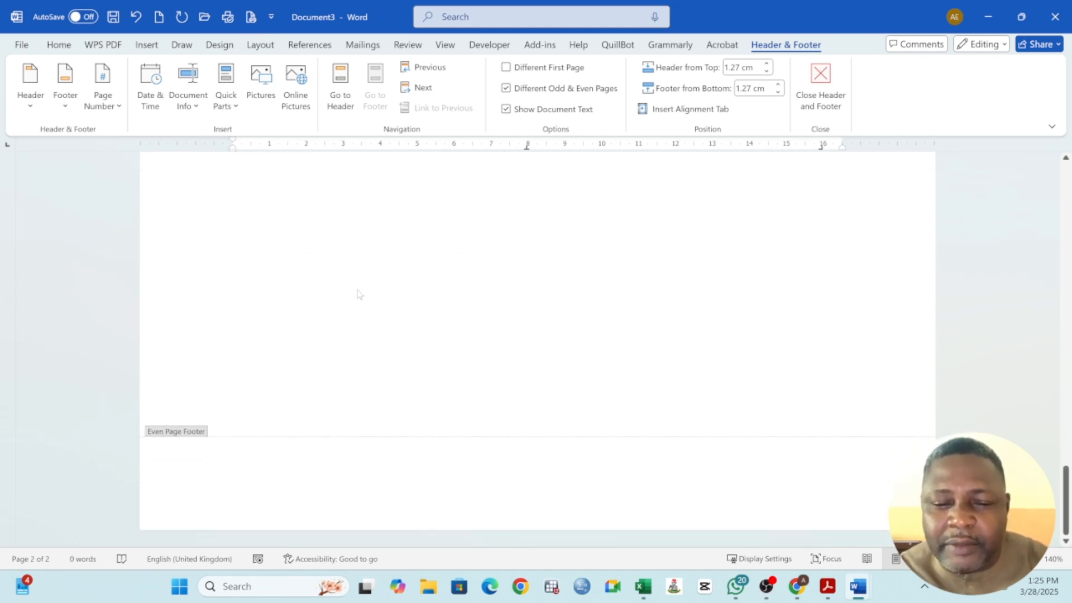
scroll(515, 377, "up", 15)
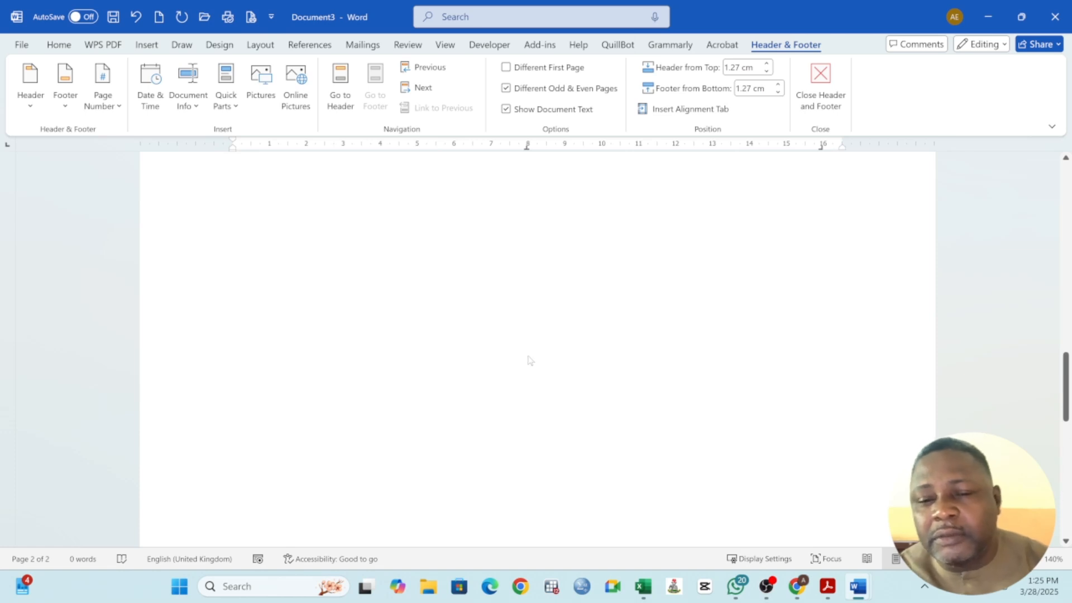
scroll(530, 359, "up", 5)
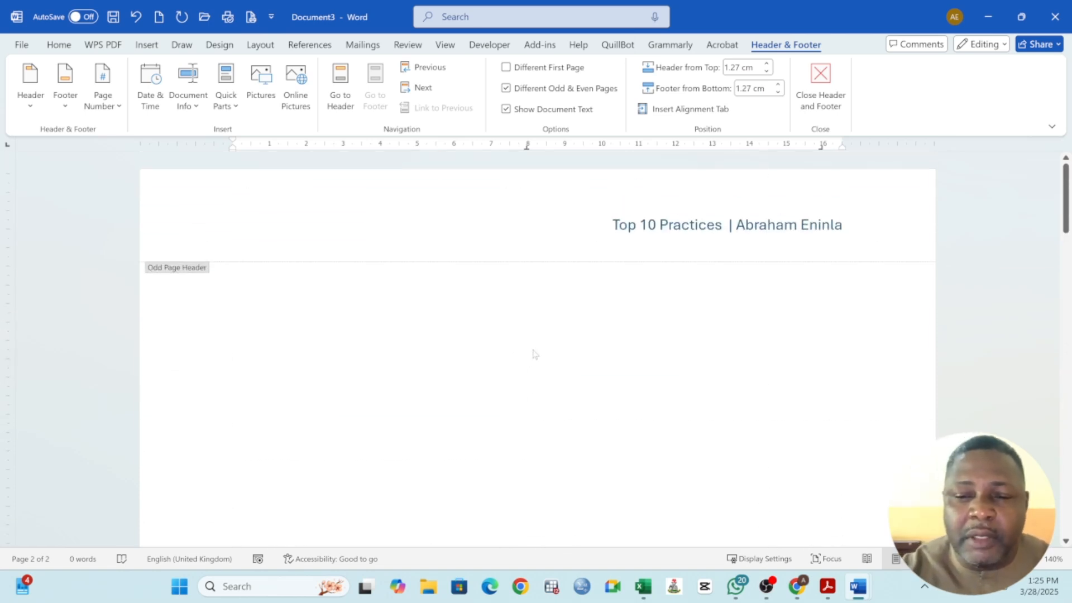
scroll(453, 400, "down", 15)
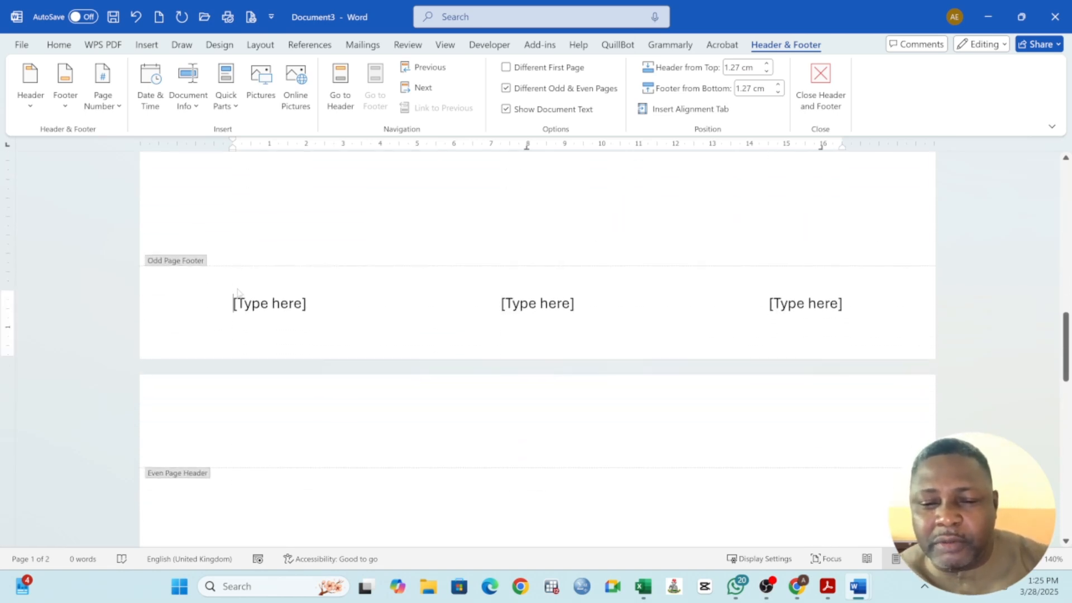
scroll(306, 373, "down", 5)
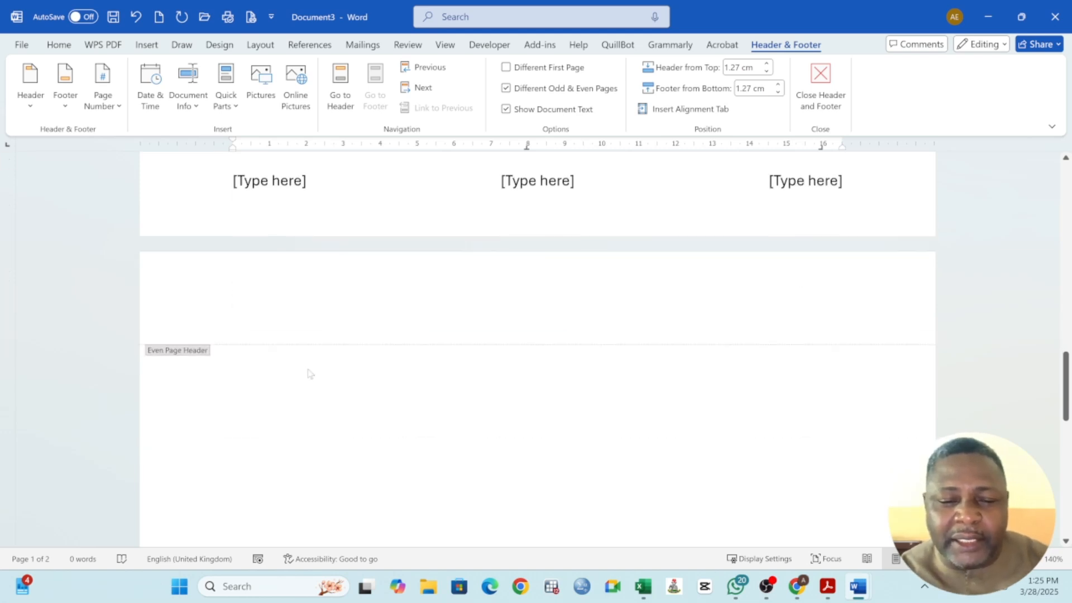
scroll(240, 494, "down", 3)
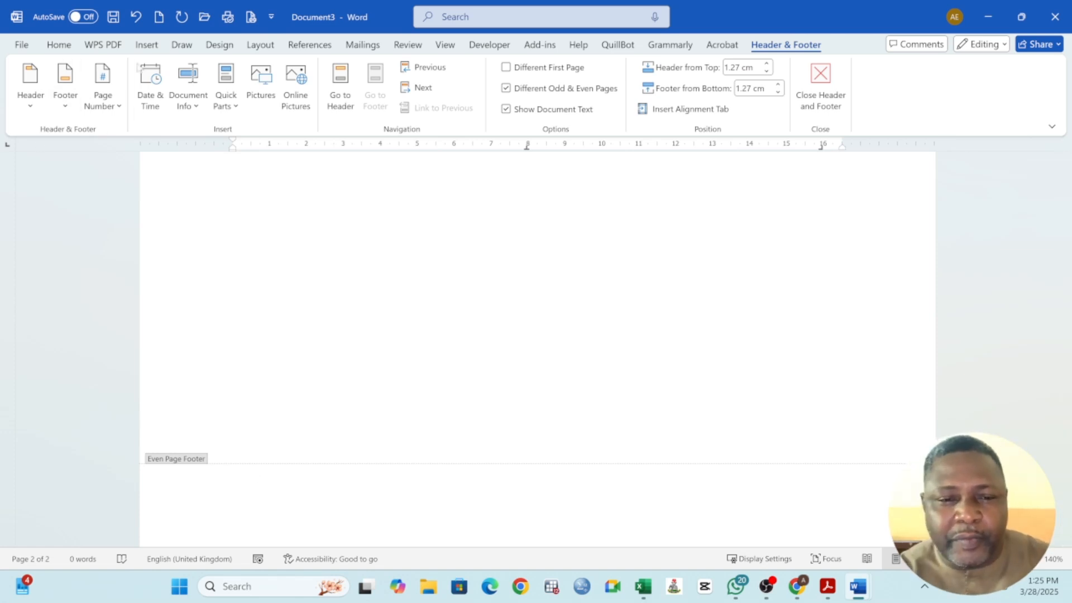
Remove the three-column footer from the document and check the footer areas of both pages.
left_click(146, 44)
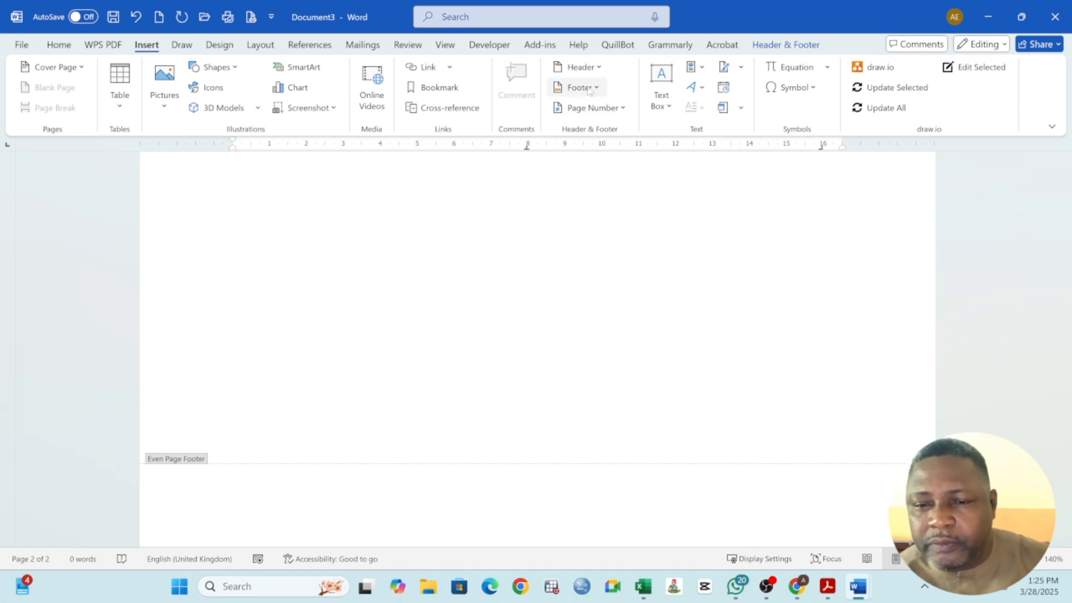
left_click(589, 91)
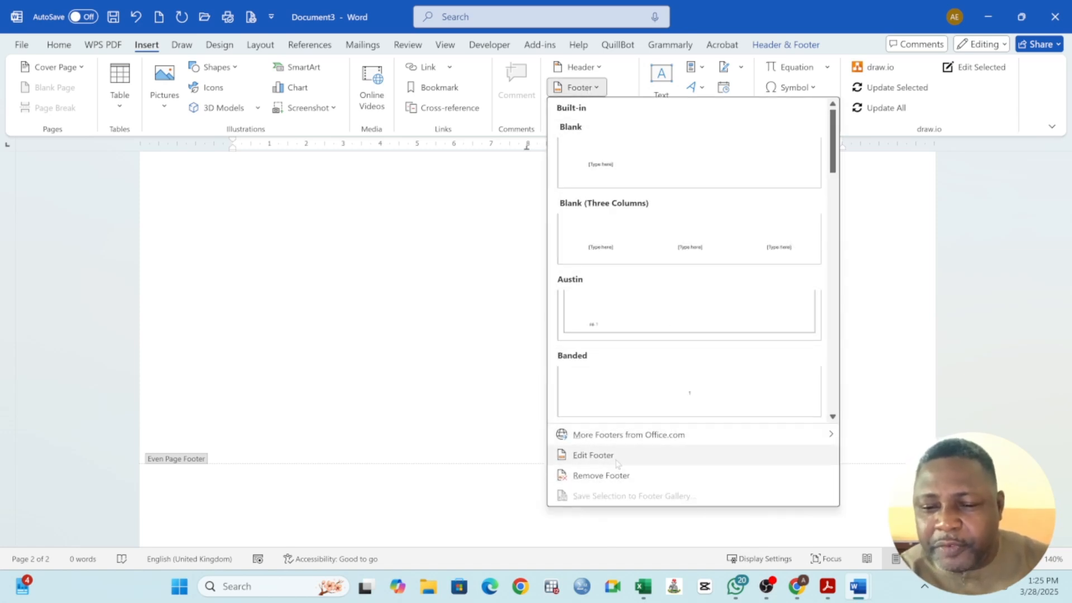
left_click(617, 85)
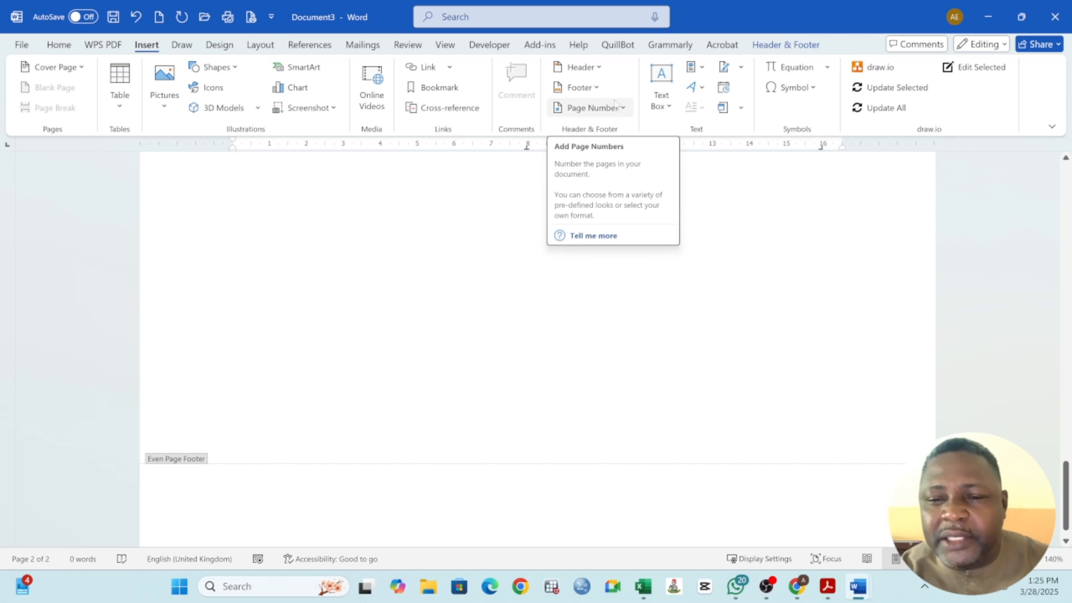
left_click(580, 87)
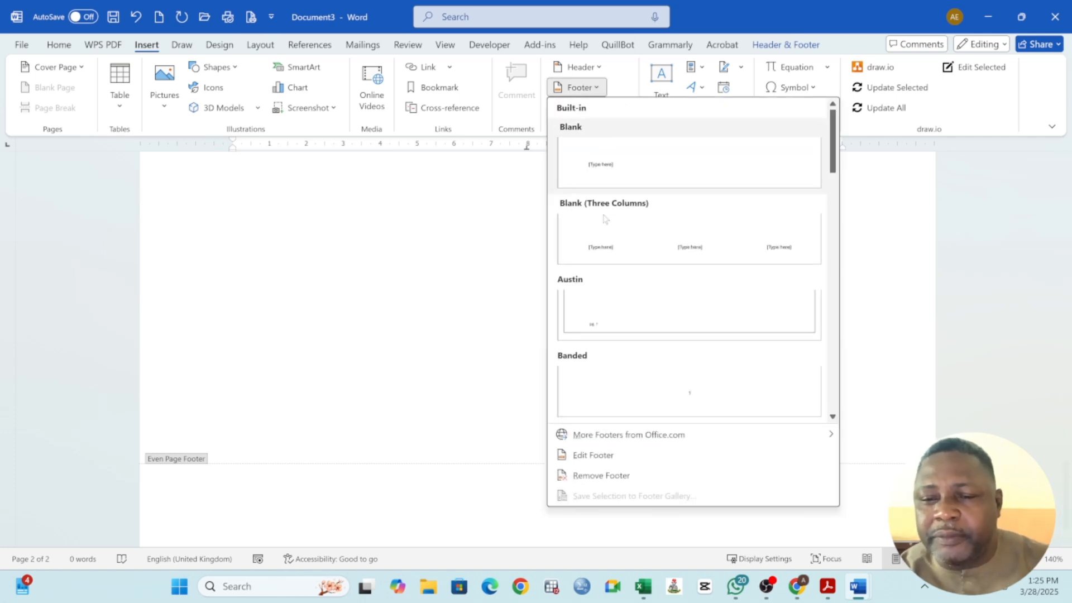
left_click(640, 482)
scroll(542, 372, "down", 1)
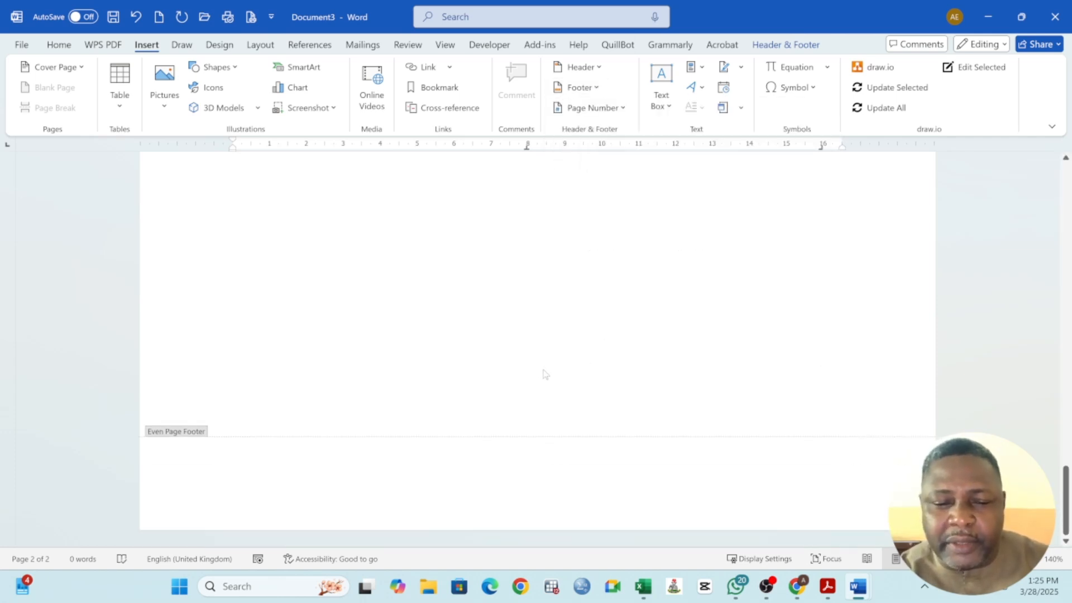
left_click(580, 87)
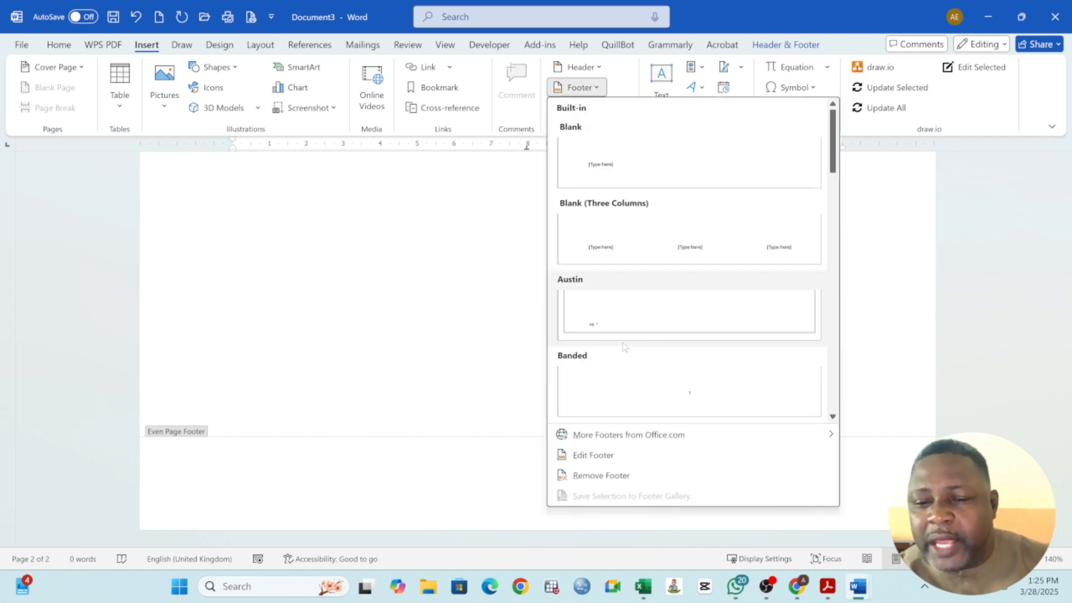
left_click(606, 478)
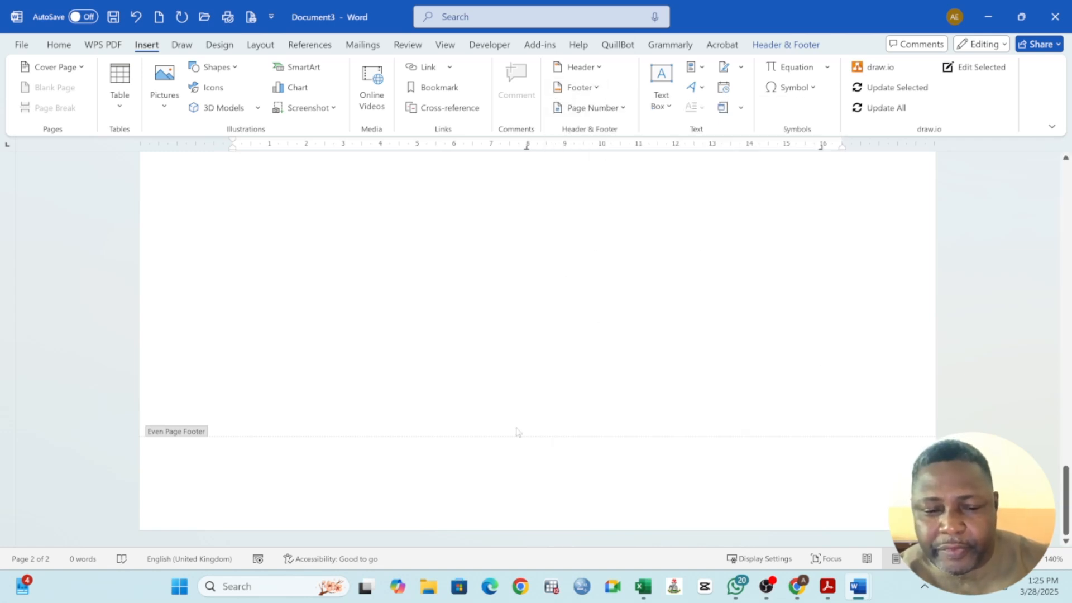
scroll(517, 432, "up", 10)
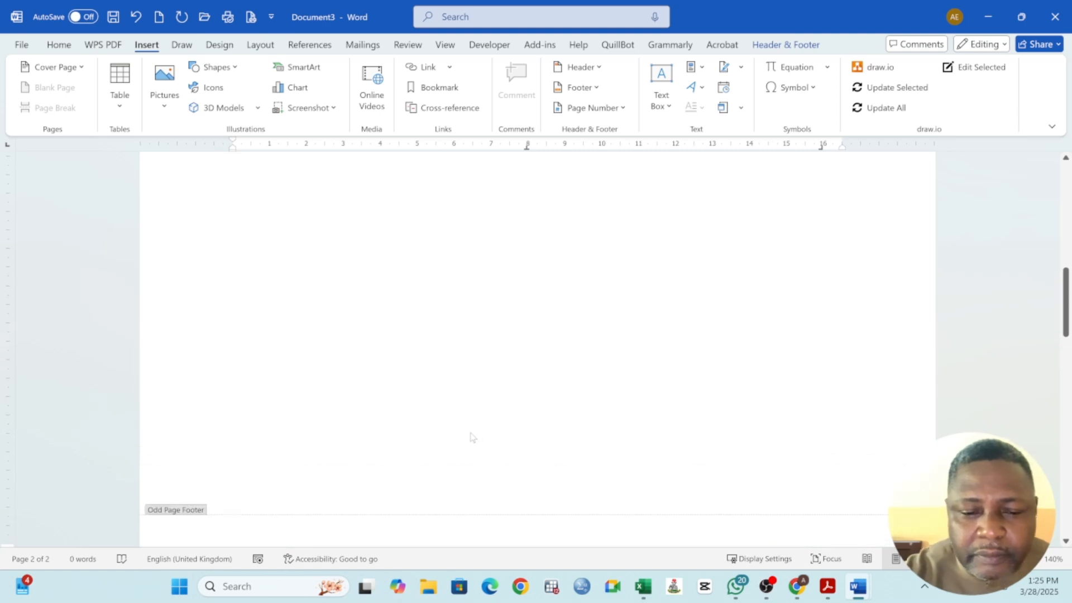
scroll(473, 438, "down", 3)
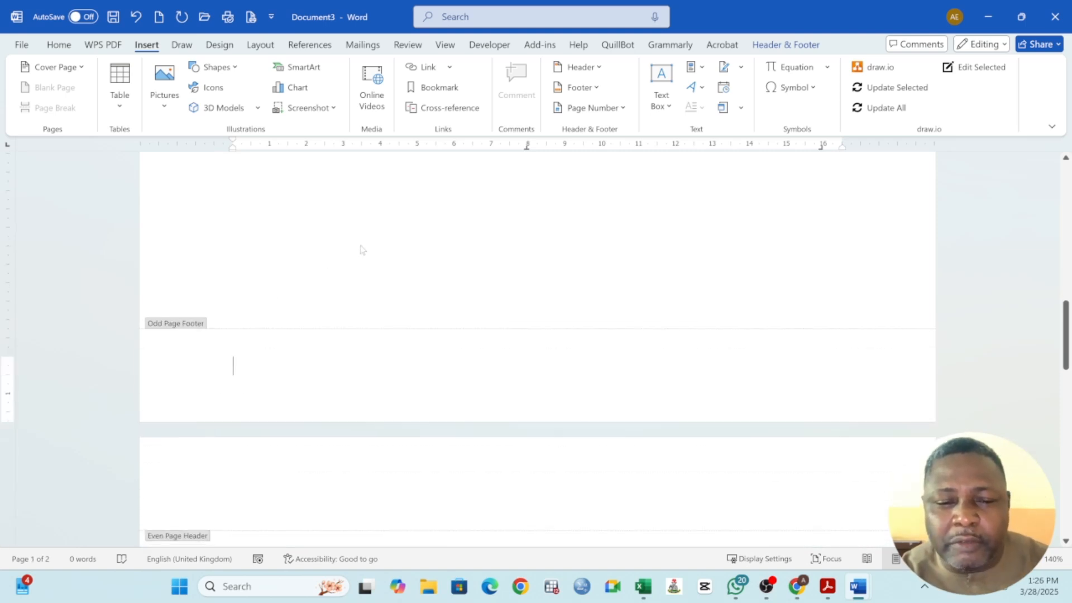
Return to the document body from the footer and apply the Remove Footer command once more.
double_click(371, 259)
scroll(371, 257, "up", 2)
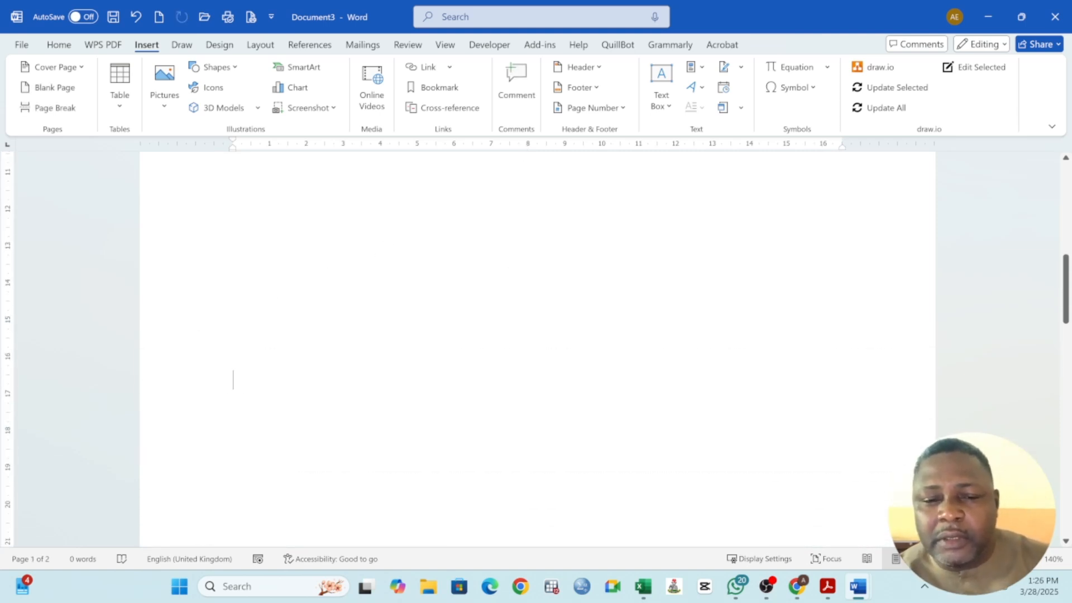
scroll(537, 346, "up", 8)
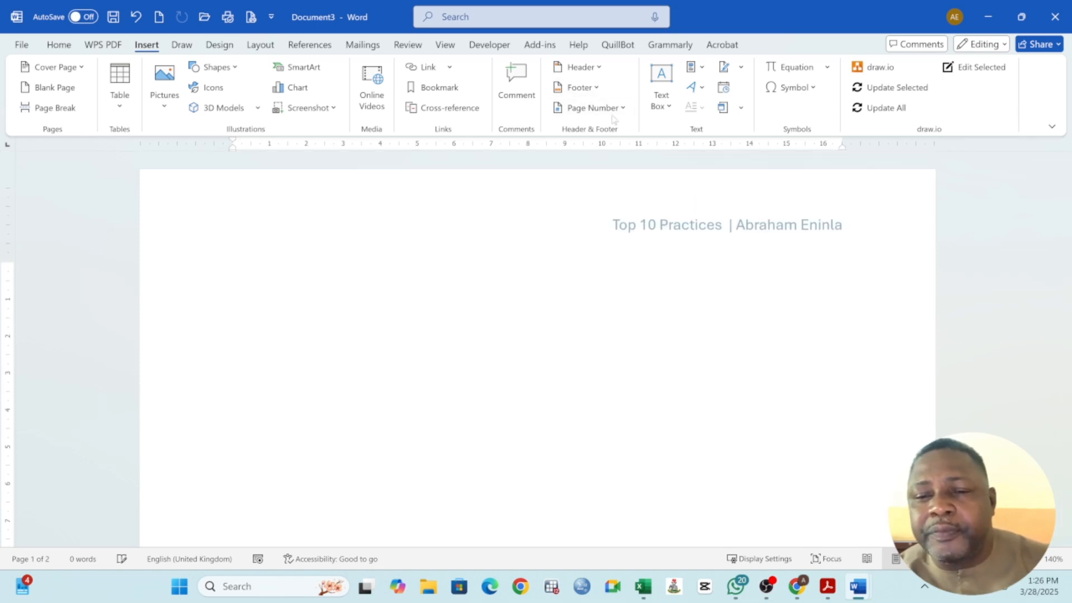
left_click(580, 87)
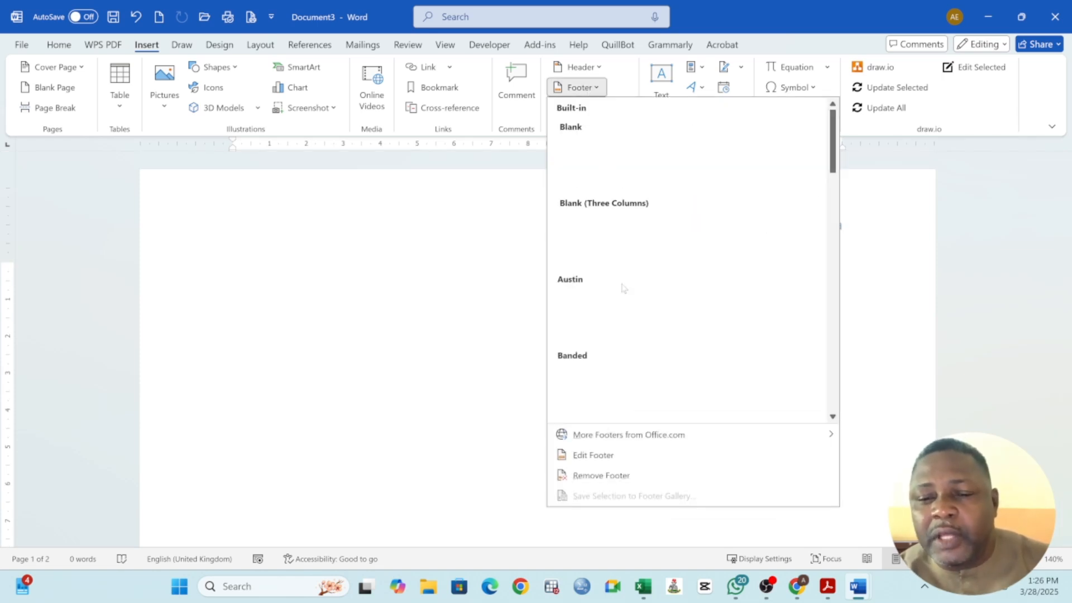
left_click(591, 477)
Insert the Bold Numbers 3 page number design at the top of the page and return to the document body.
left_click(593, 108)
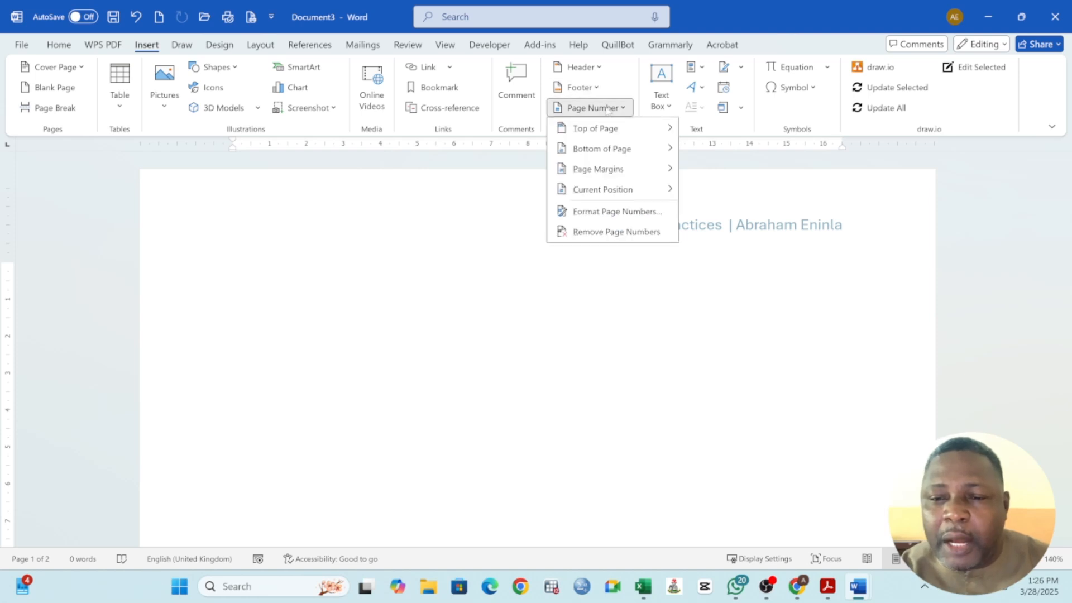
mouse_move(617, 134)
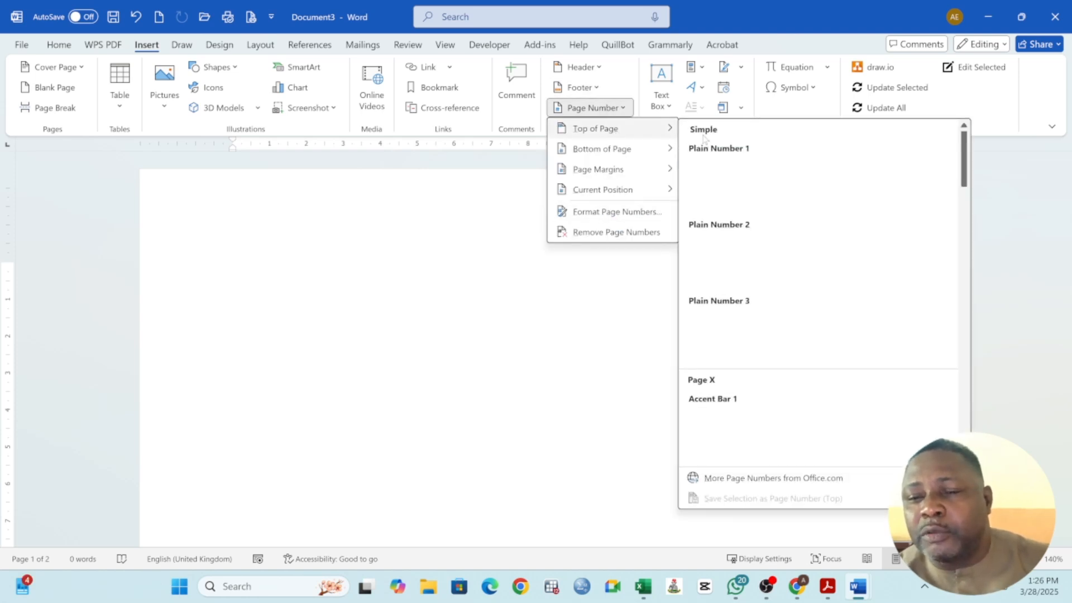
scroll(765, 354, "down", 5)
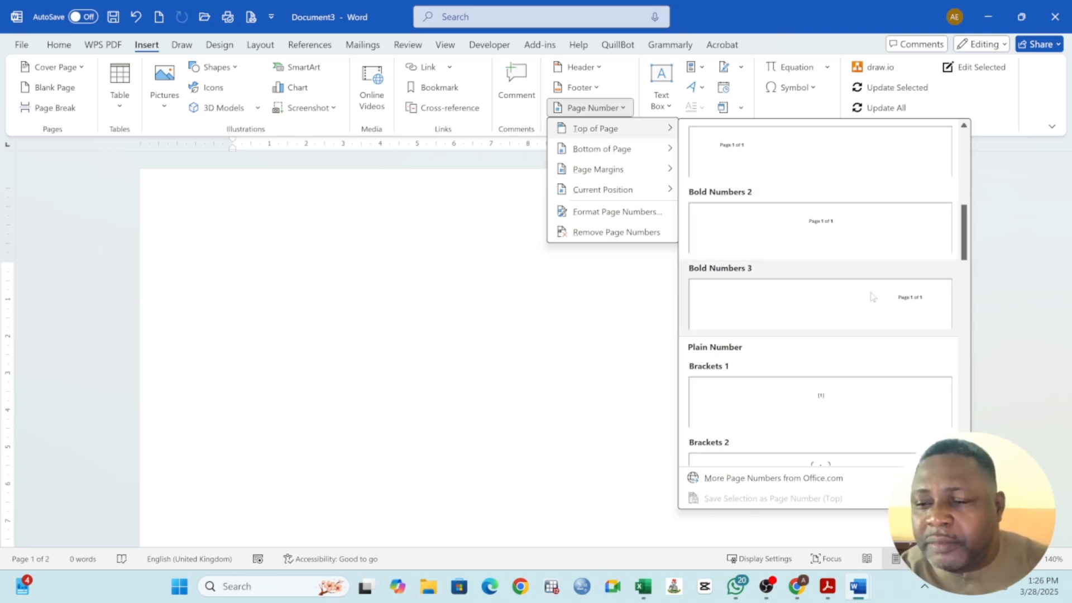
left_click(916, 305)
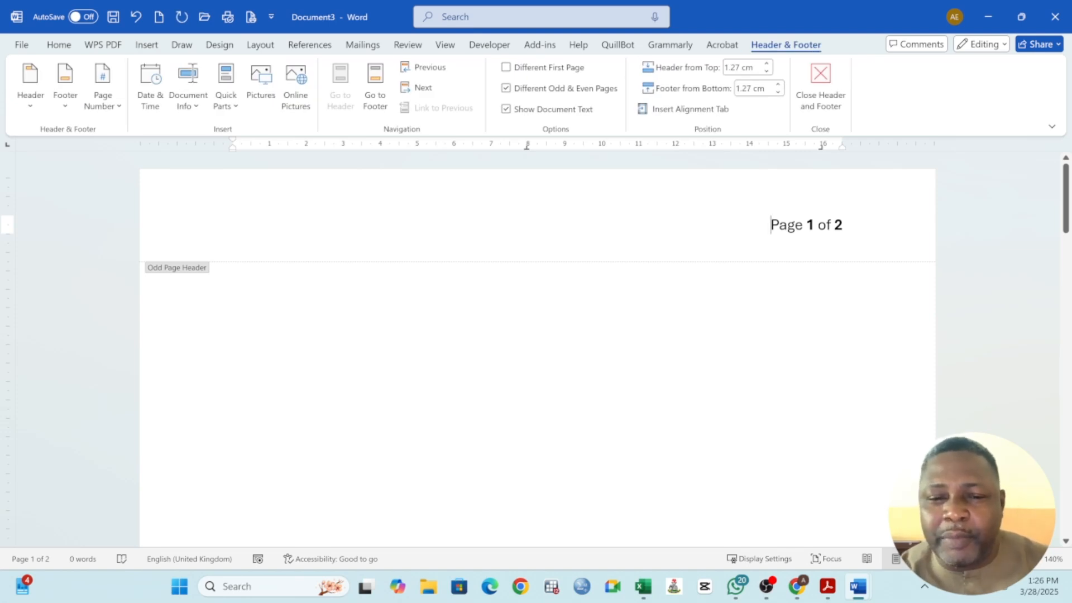
double_click(328, 353)
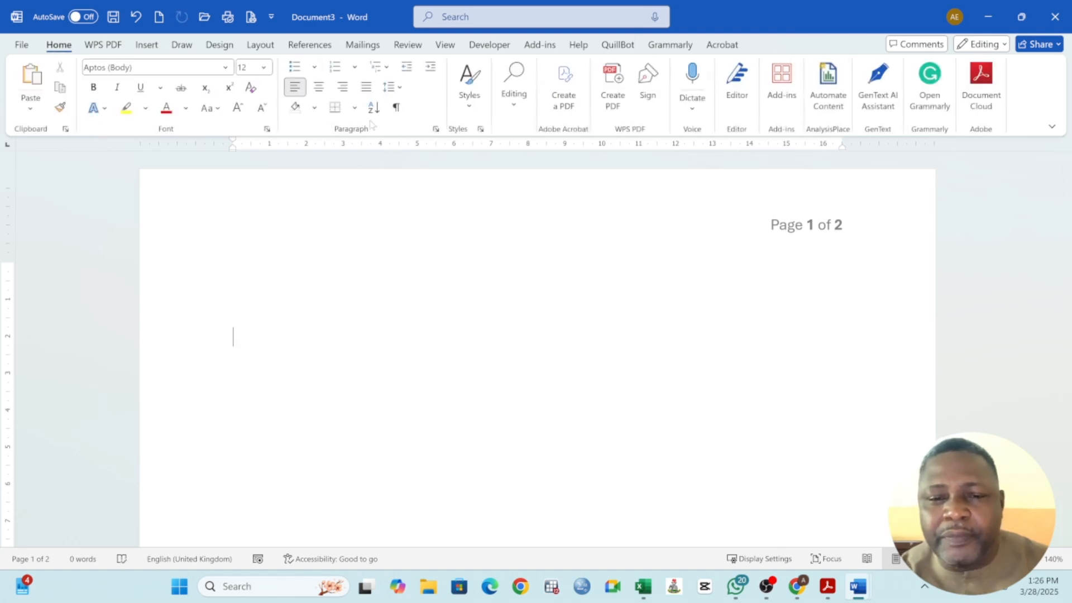
Browse the page number designs for the bottom of the page, the page margins and the current position.
left_click(146, 47)
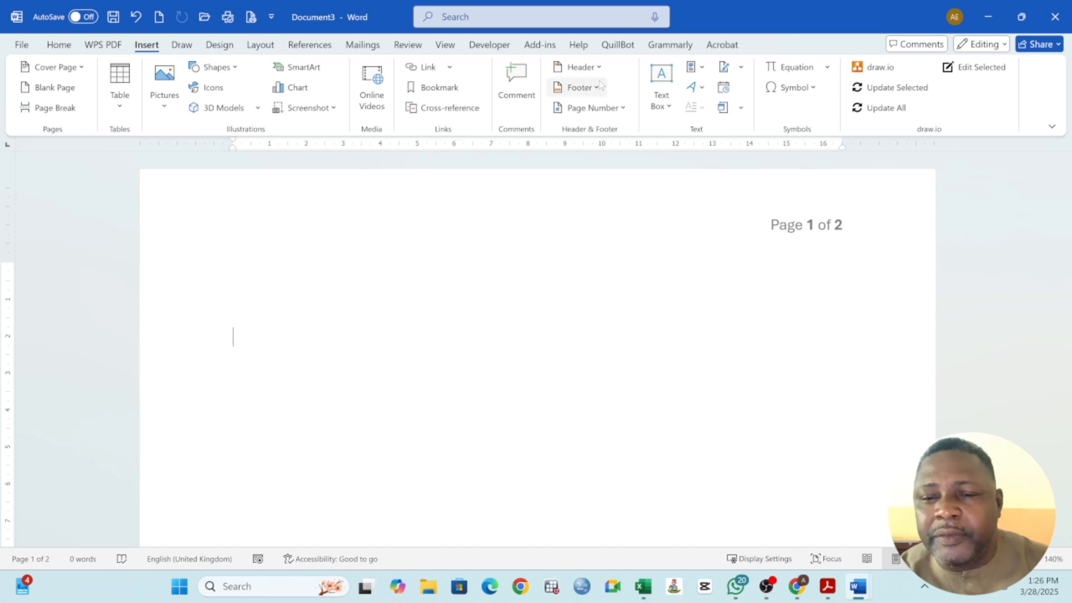
left_click(596, 107)
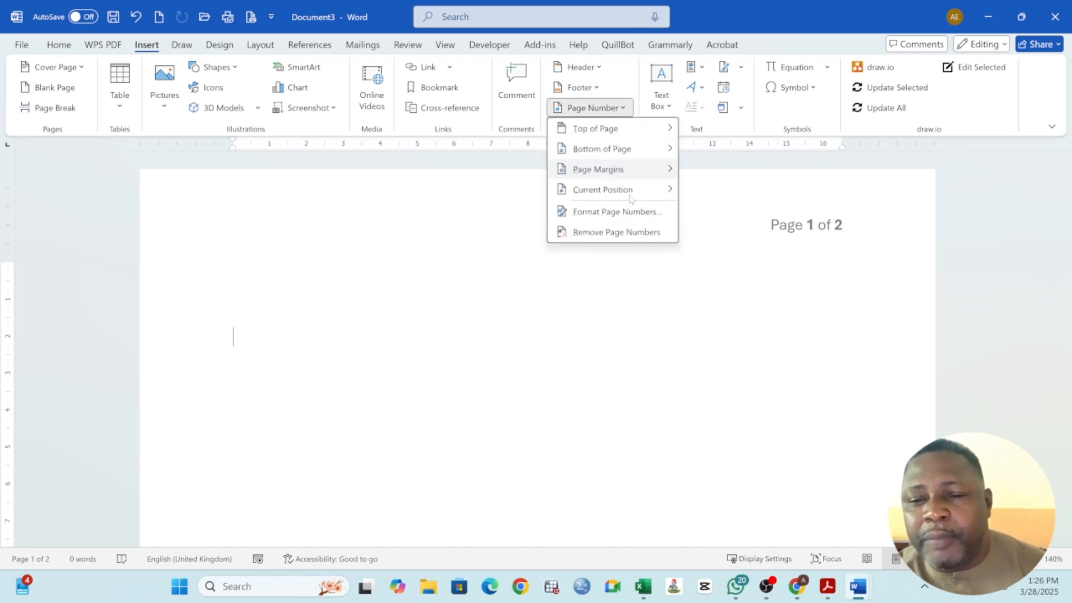
mouse_move(640, 152)
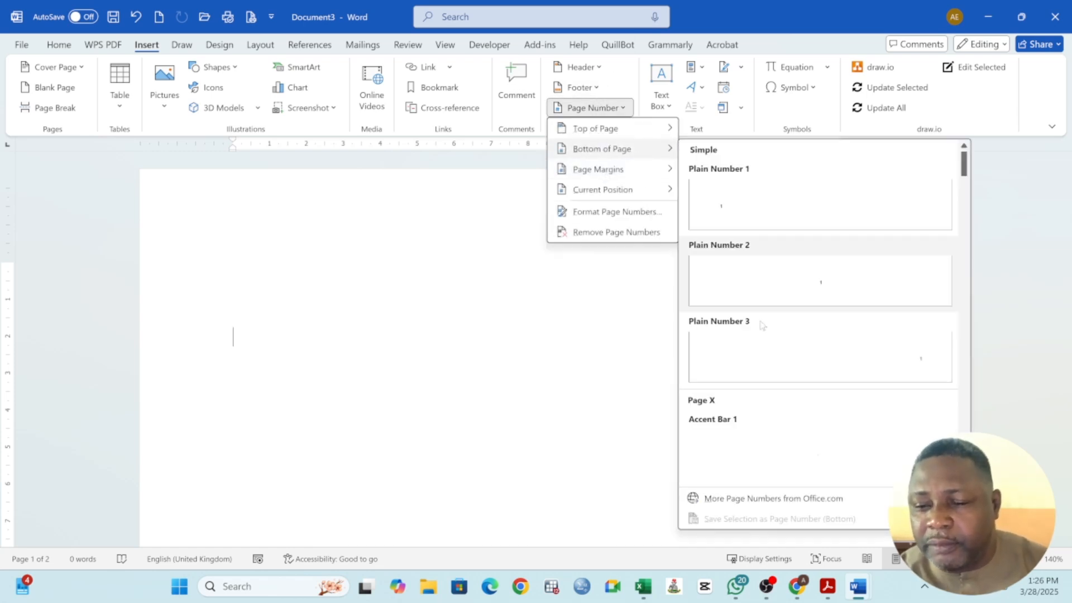
scroll(765, 314, "down", 5)
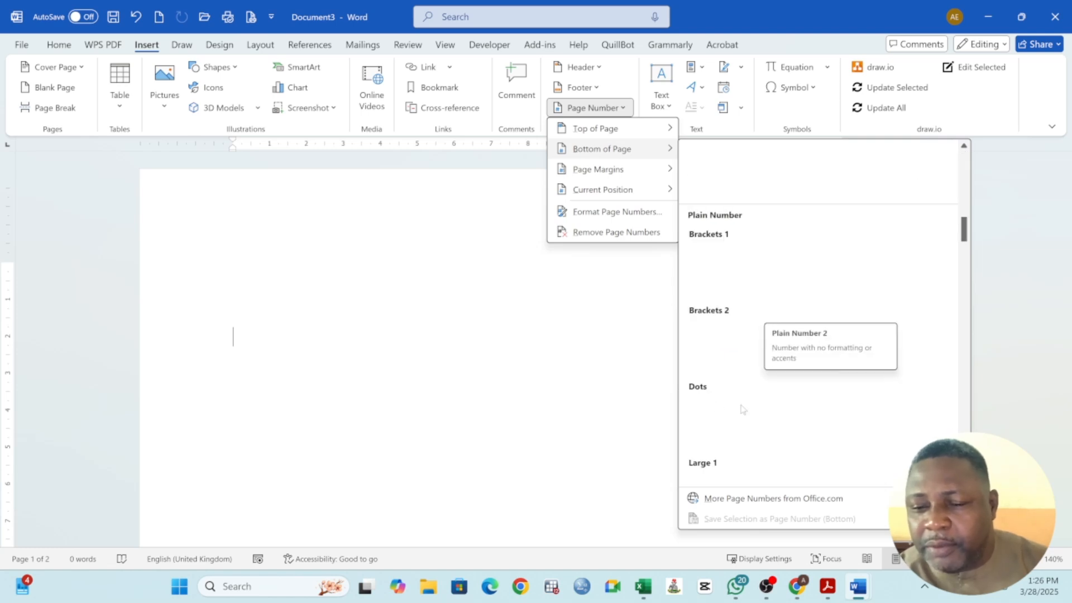
mouse_move(635, 171)
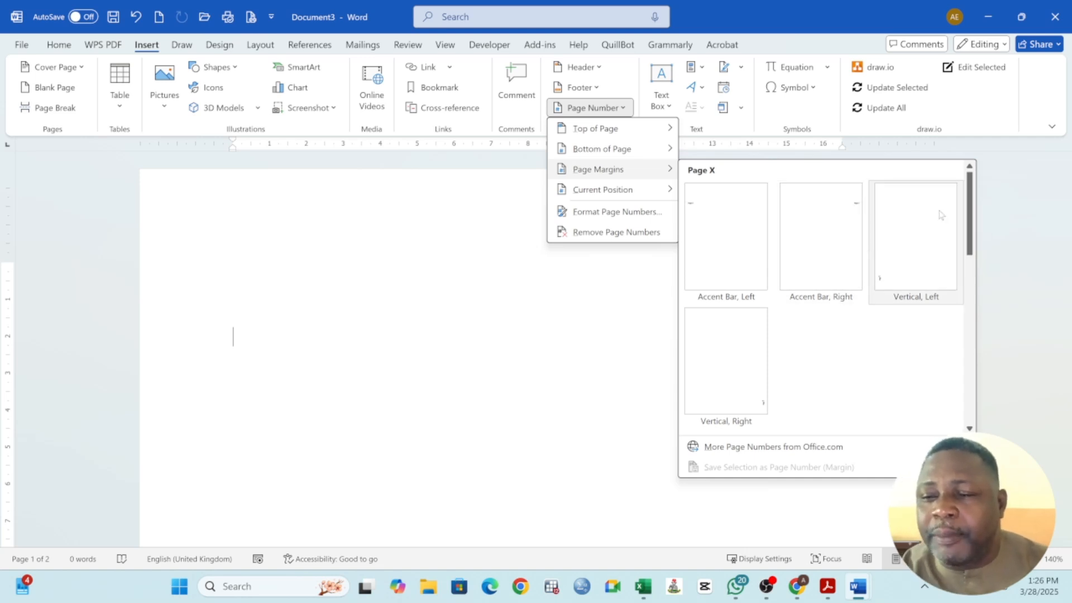
mouse_move(619, 198)
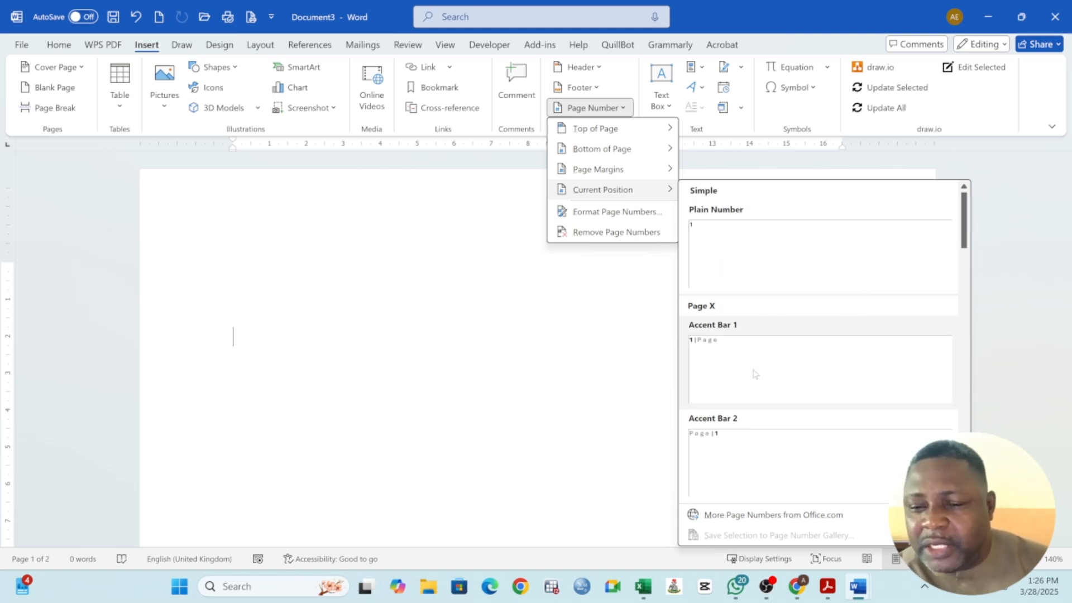
scroll(758, 364, "down", 3)
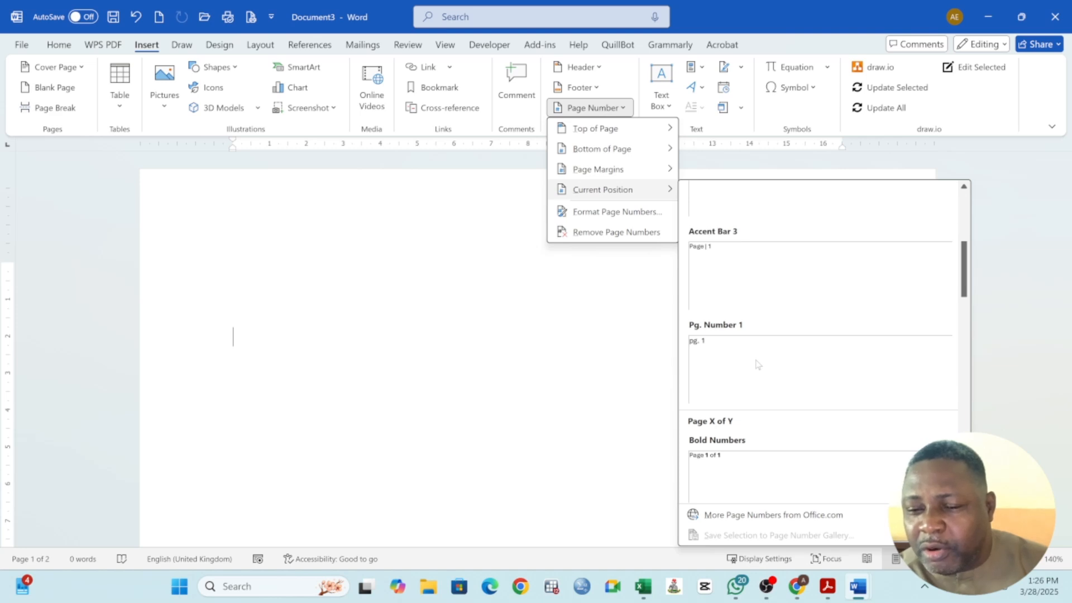
Insert the Mosaic page number design at the current position in the document body and select its shape.
scroll(757, 364, "down", 5)
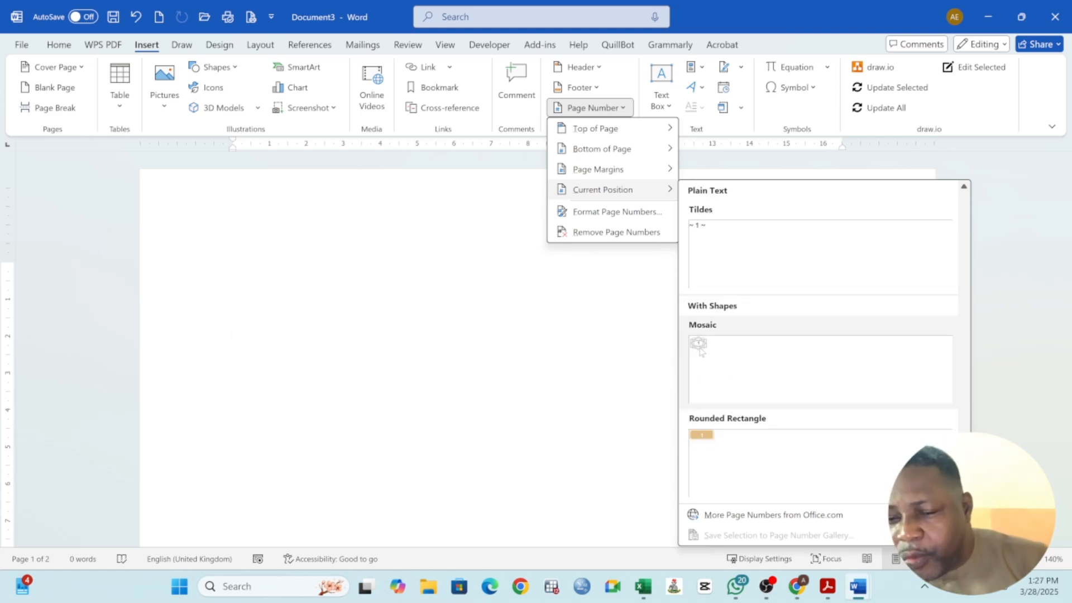
left_click(699, 345)
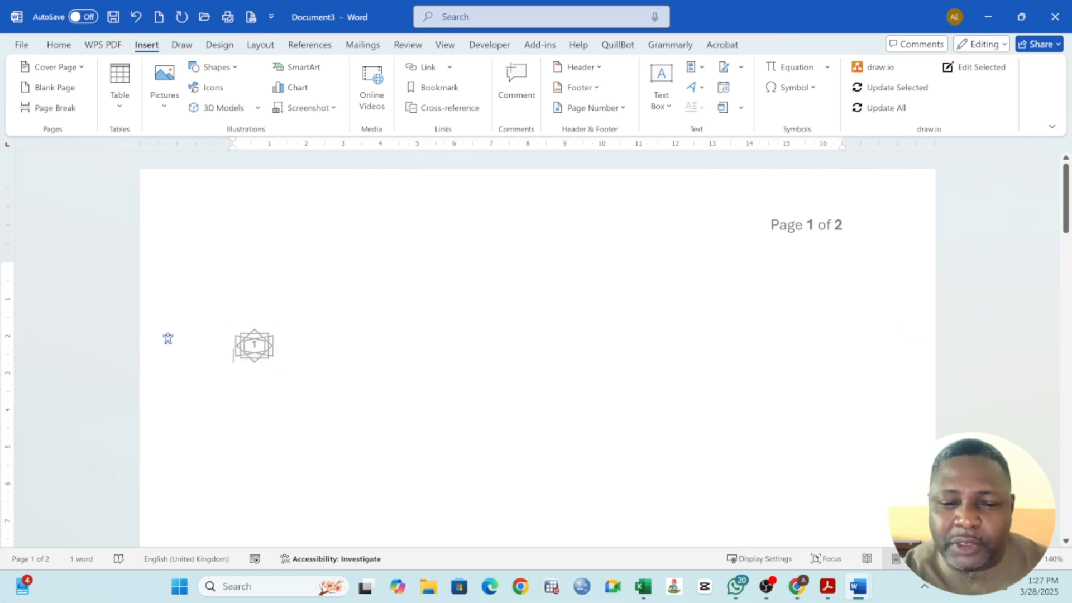
left_click(254, 345)
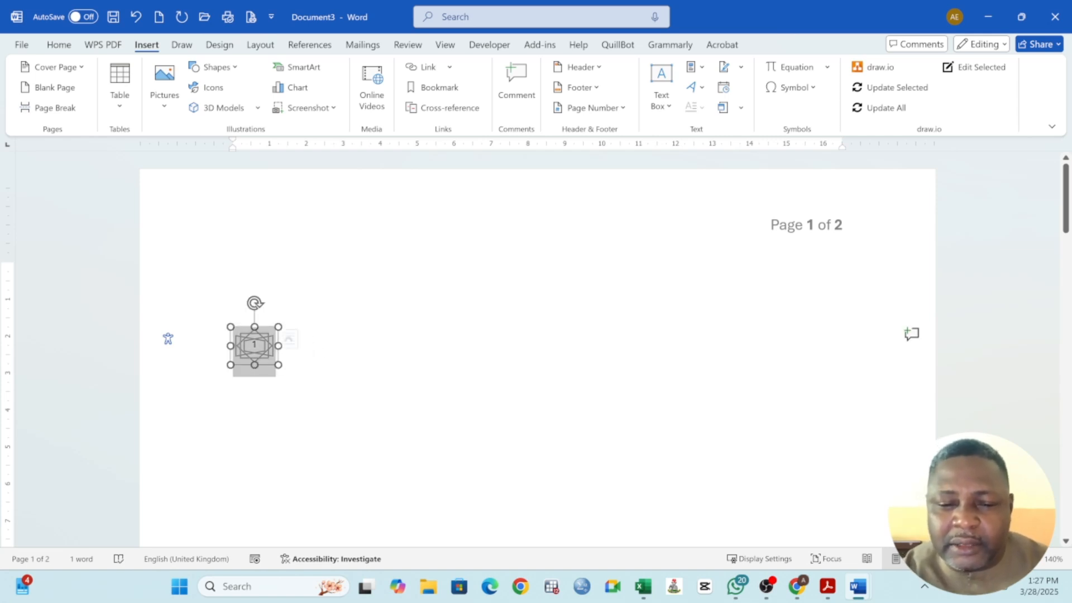
Undo the insertions of the Mosaic page number in the body and the Bold Numbers 3 page number in the header.
left_click(136, 16)
left_click(136, 17)
scroll(452, 249, "up", 8)
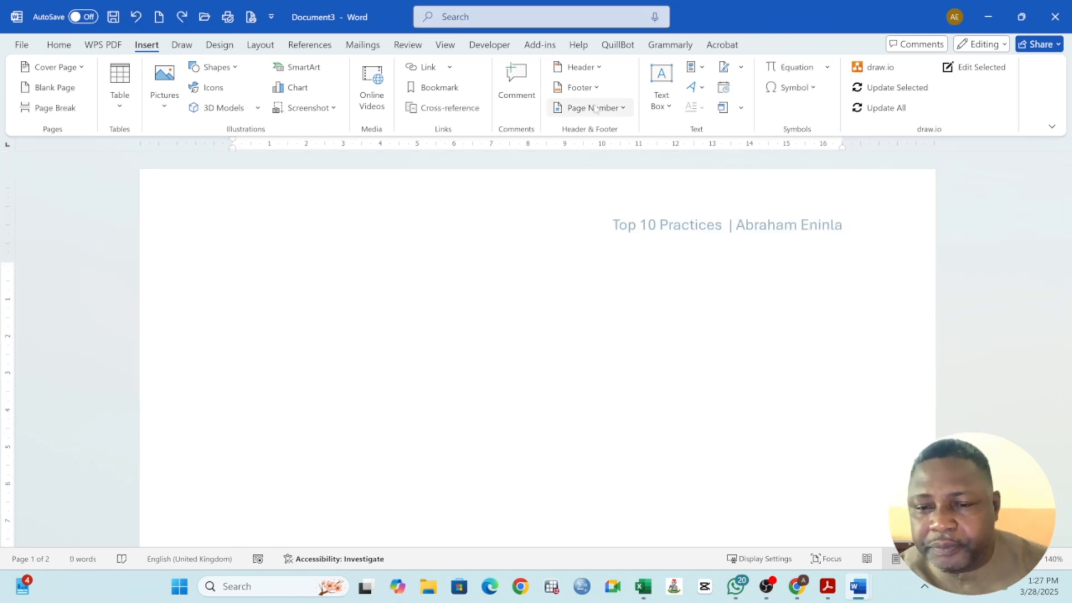
Browse the built-in header designs down to Retrospect and Sideline, and close the gallery without choosing one.
left_click(596, 71)
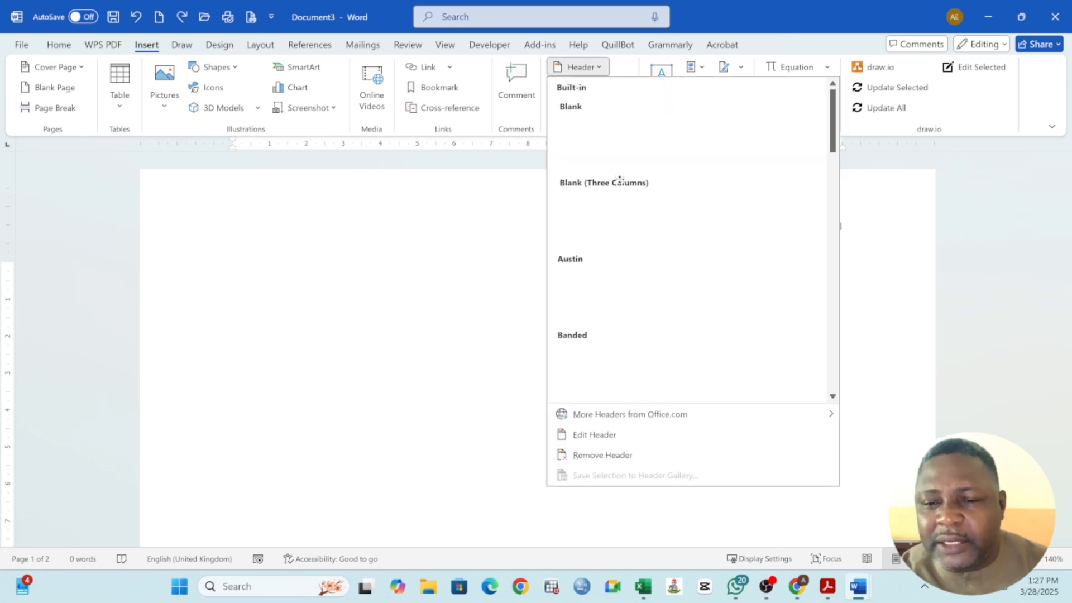
scroll(673, 234, "down", 3)
scroll(684, 235, "down", 3)
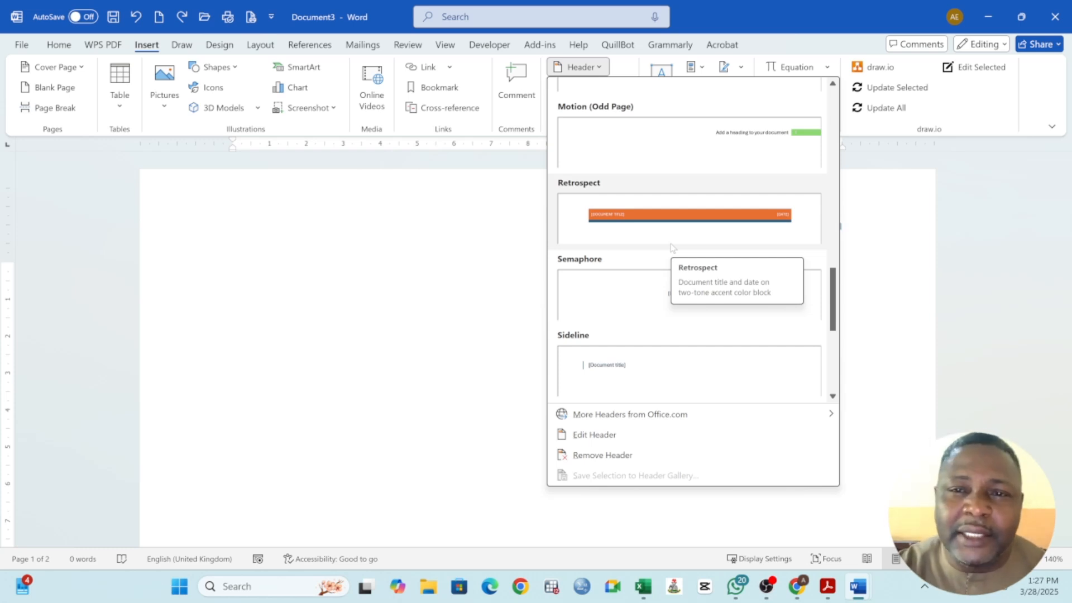
left_click(490, 287)
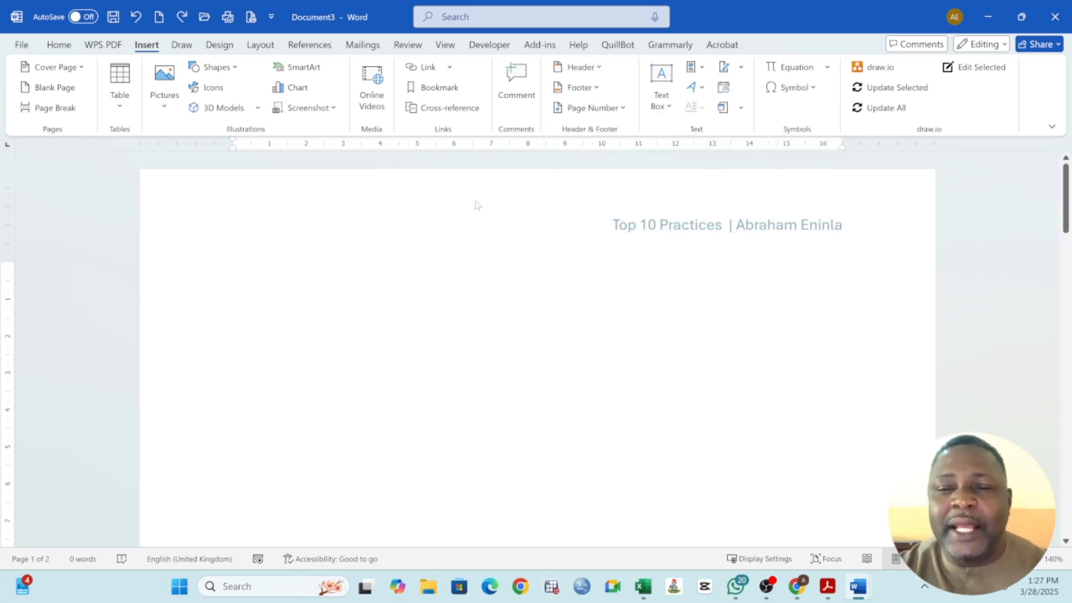